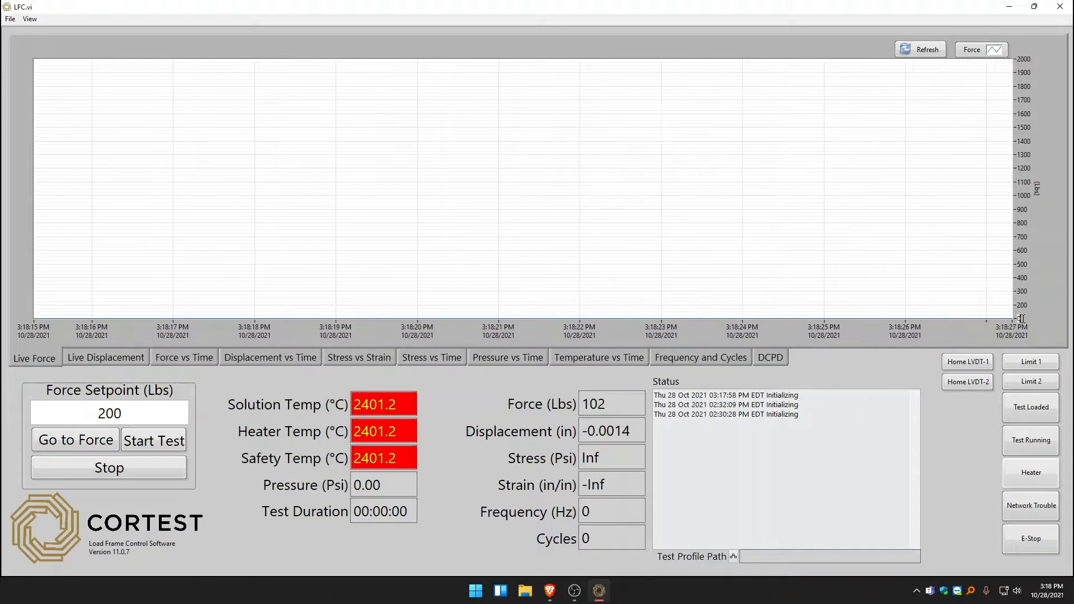
Autoscale the force axis of the Live Force graph, and bring the load frame to the 200 lbs setpoint before stopping it
{"action": "right_click", "coordinate": [1010, 62]}
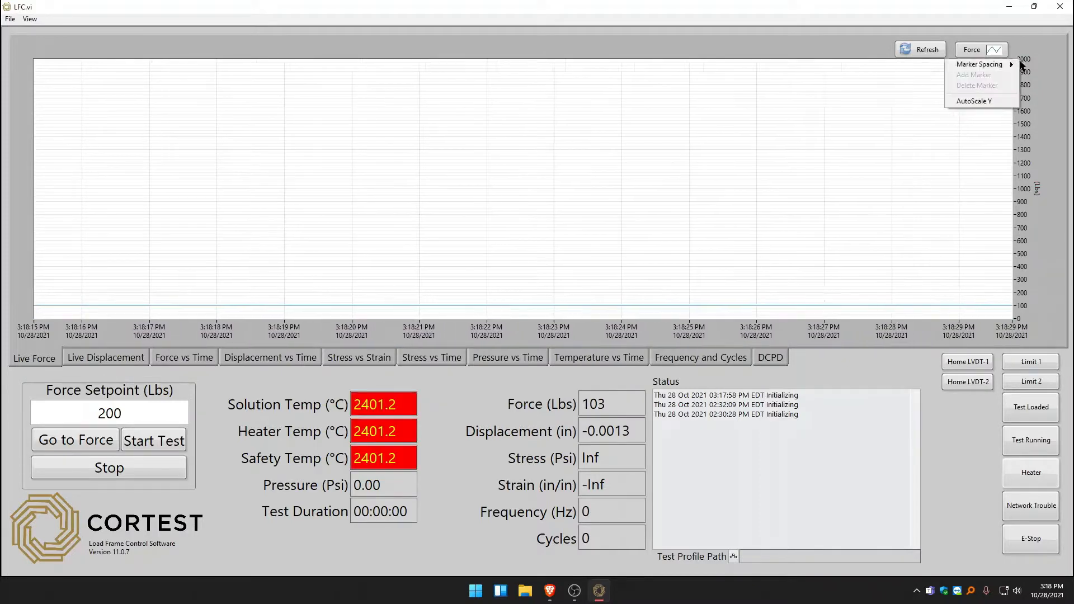
{"action": "left_click", "coordinate": [992, 102]}
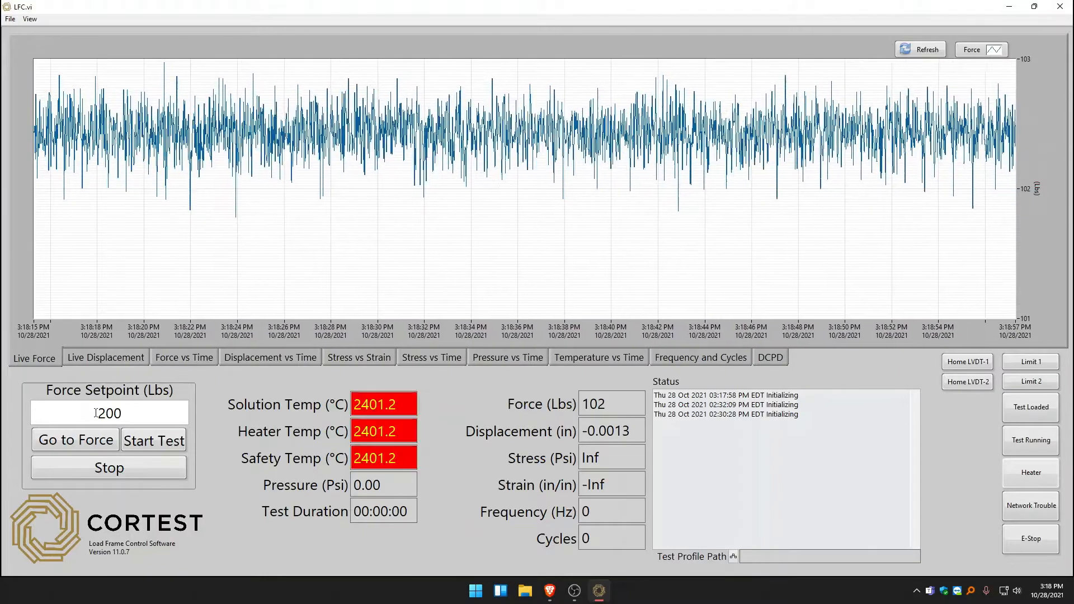
{"action": "left_click", "coordinate": [71, 442]}
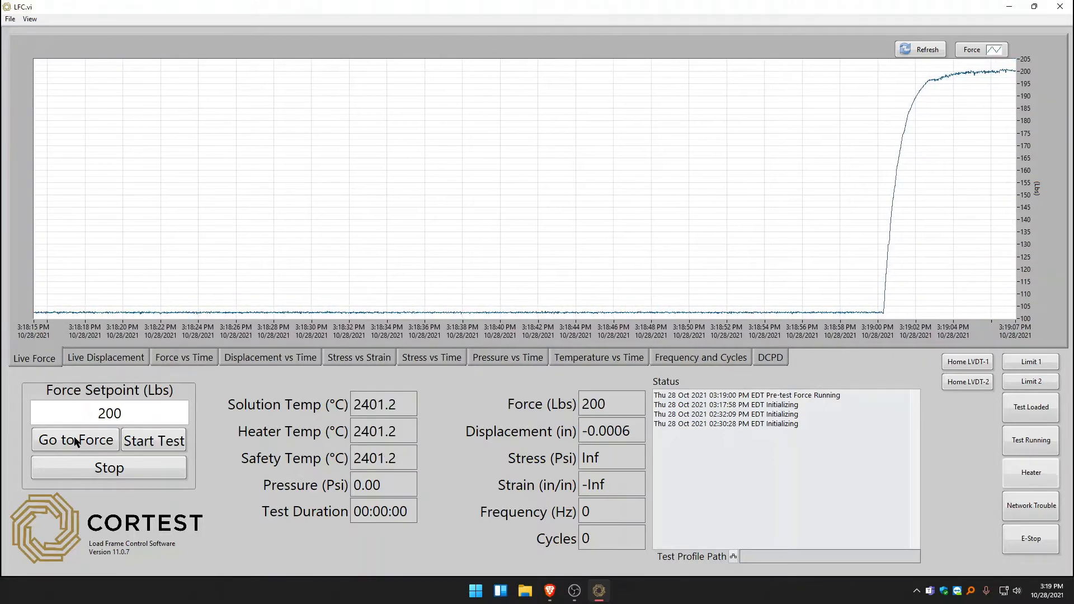
{"action": "left_click", "coordinate": [98, 471]}
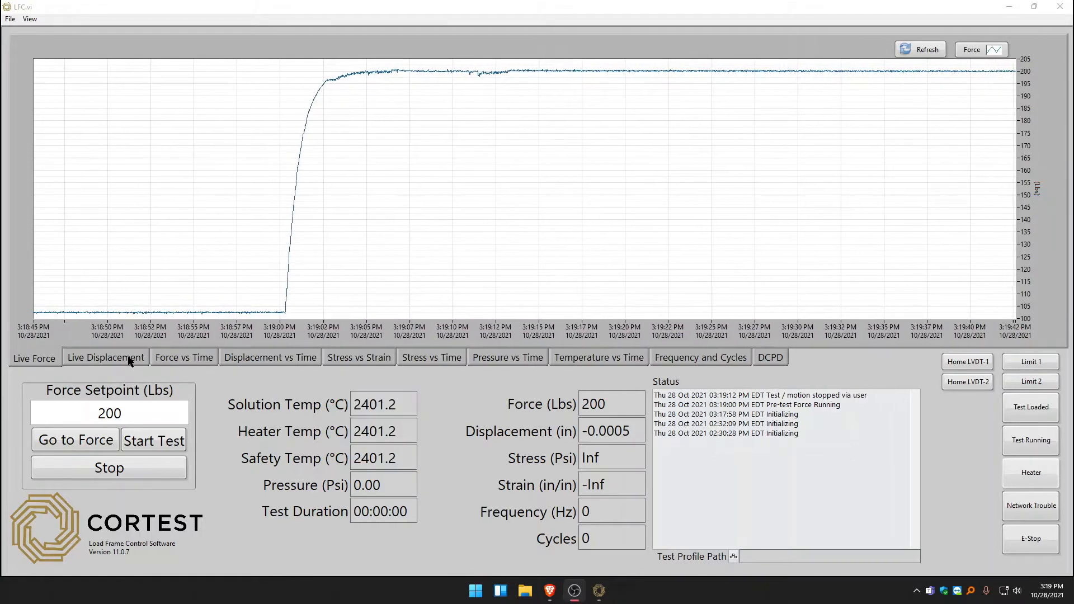
View the Live Displacement graph and the Force vs Time graph
{"action": "left_click", "coordinate": [128, 361]}
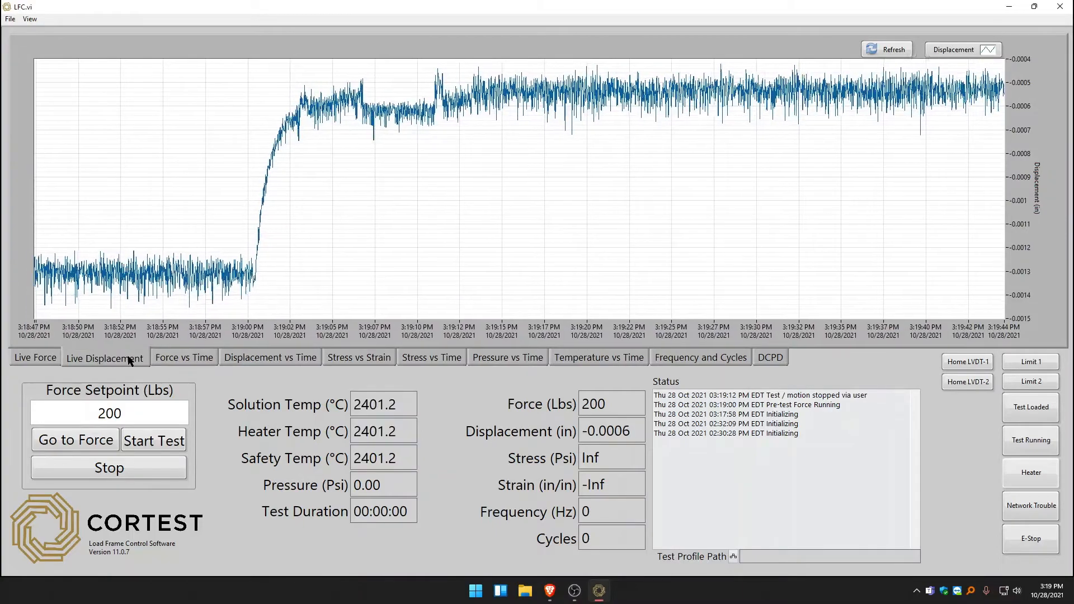
{"action": "left_click", "coordinate": [185, 359]}
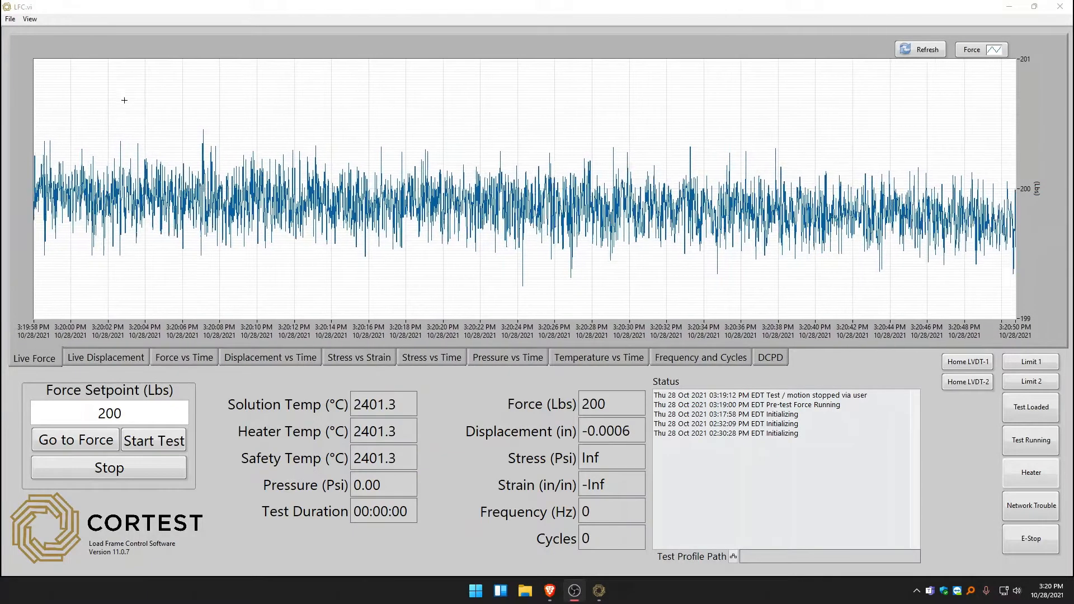
Look through the Graphs, Test Profile and Heater Control screens
{"action": "left_click", "coordinate": [30, 19]}
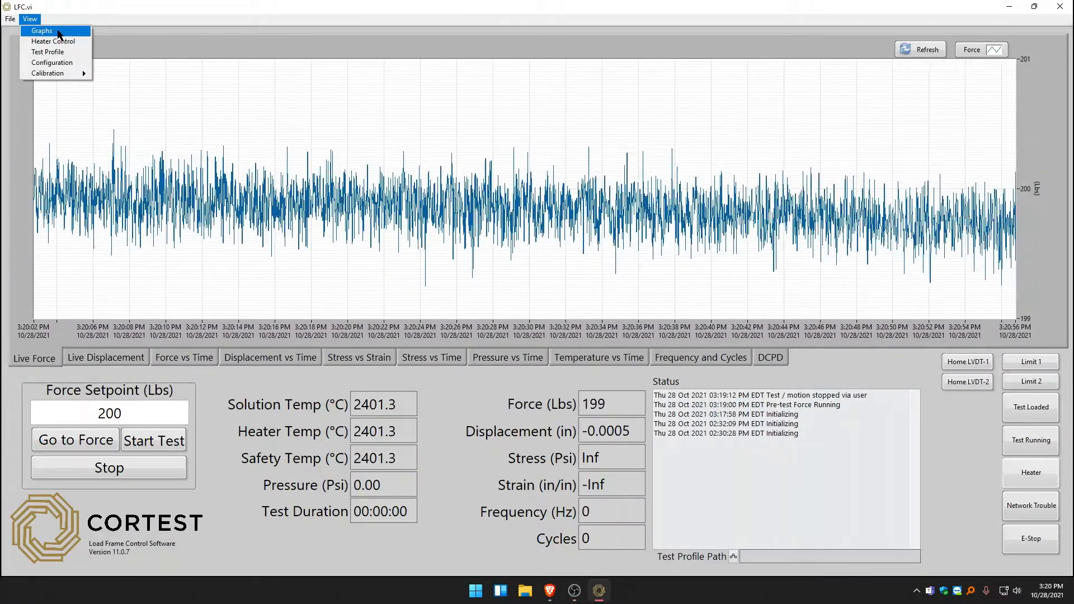
{"action": "left_click", "coordinate": [55, 32]}
{"action": "left_click", "coordinate": [30, 19]}
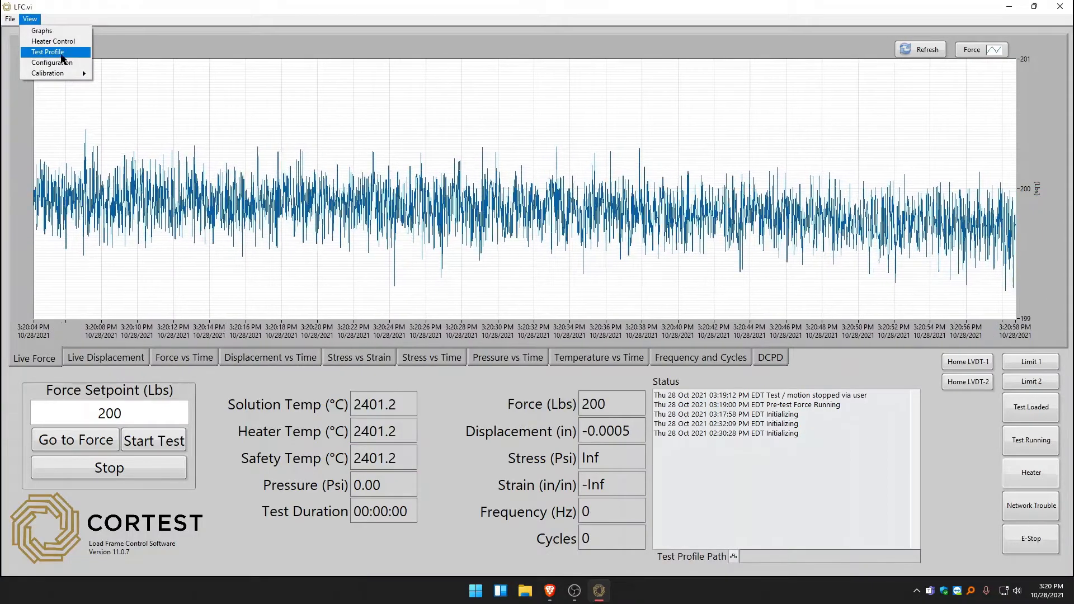
{"action": "left_click", "coordinate": [65, 53]}
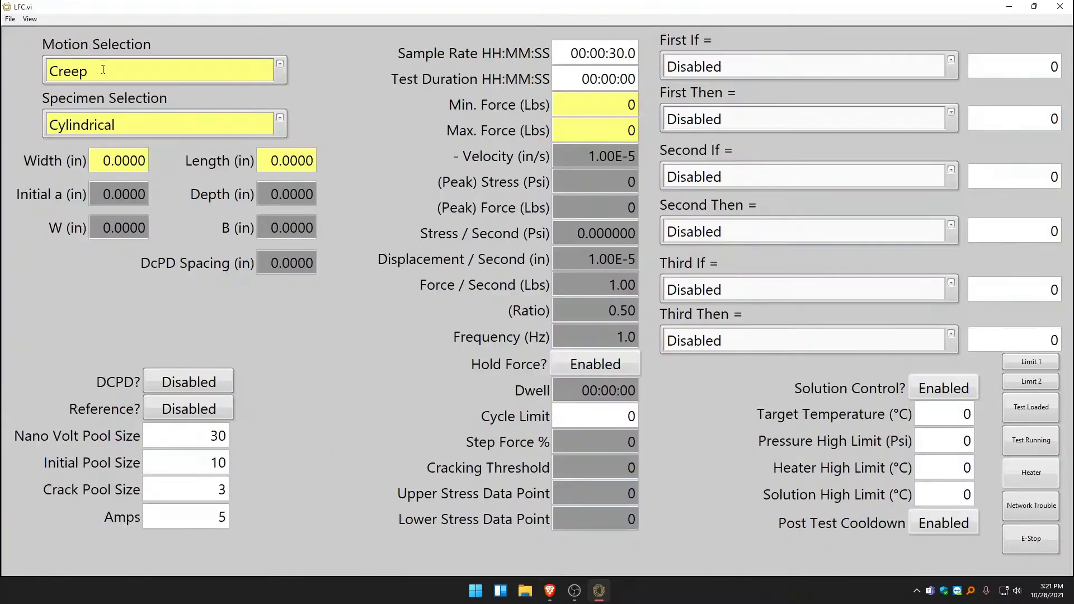
{"action": "left_click", "coordinate": [30, 19]}
{"action": "left_click", "coordinate": [55, 35]}
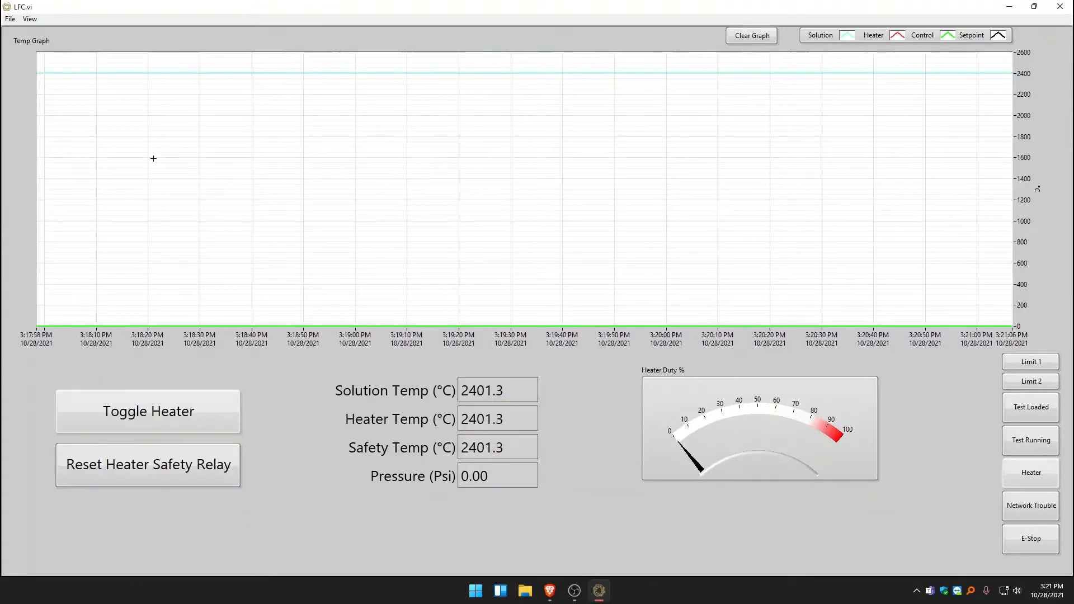
Look at the Configuration screen and the LVDT calibration instructions
{"action": "left_click", "coordinate": [30, 20]}
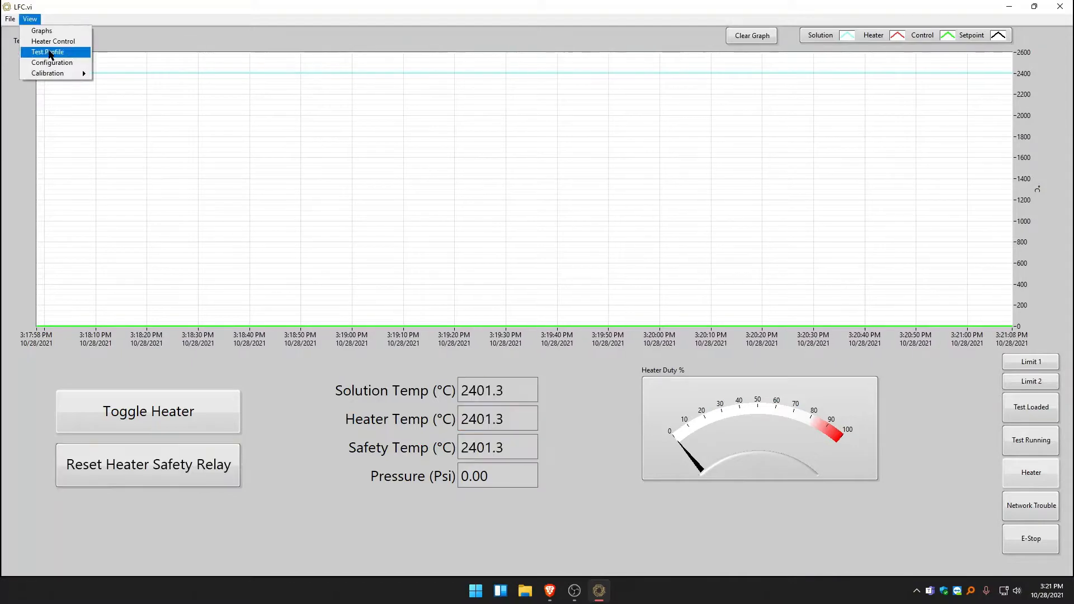
{"action": "left_click", "coordinate": [53, 62]}
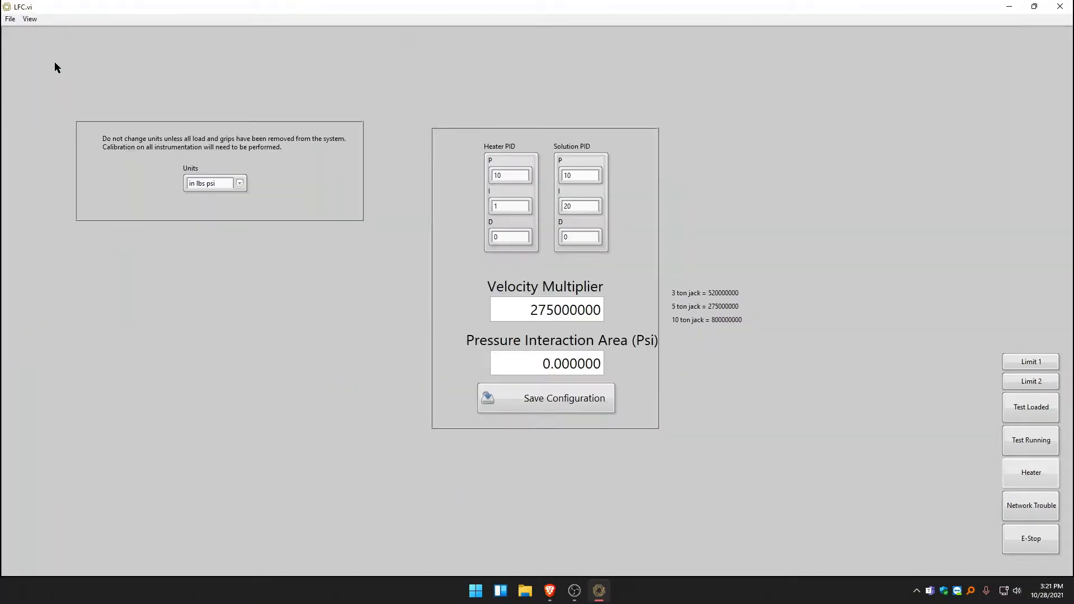
{"action": "left_click", "coordinate": [30, 19]}
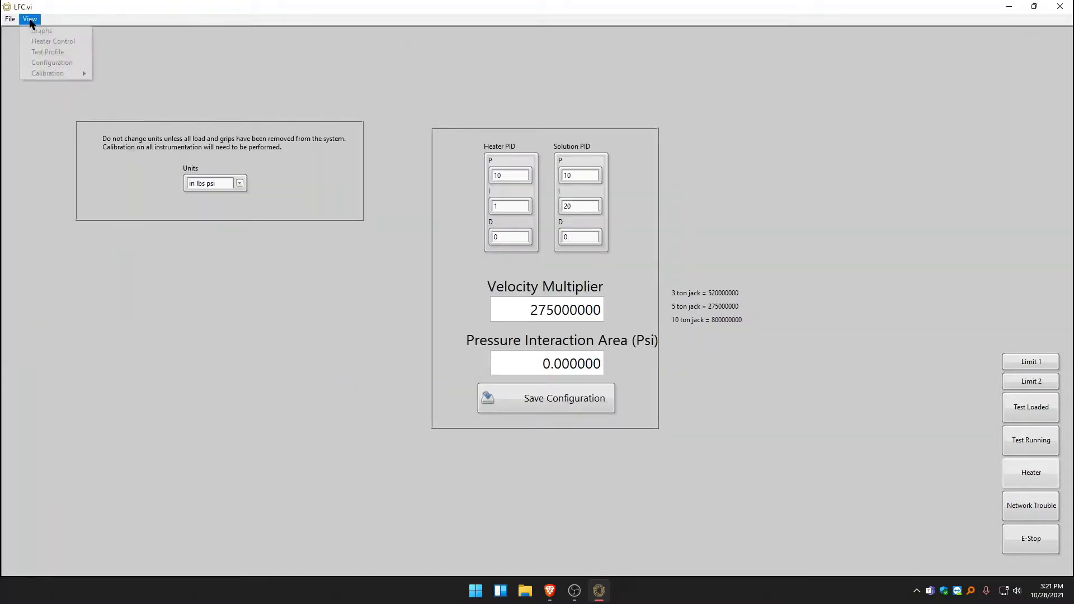
{"action": "mouse_move", "coordinate": [43, 74]}
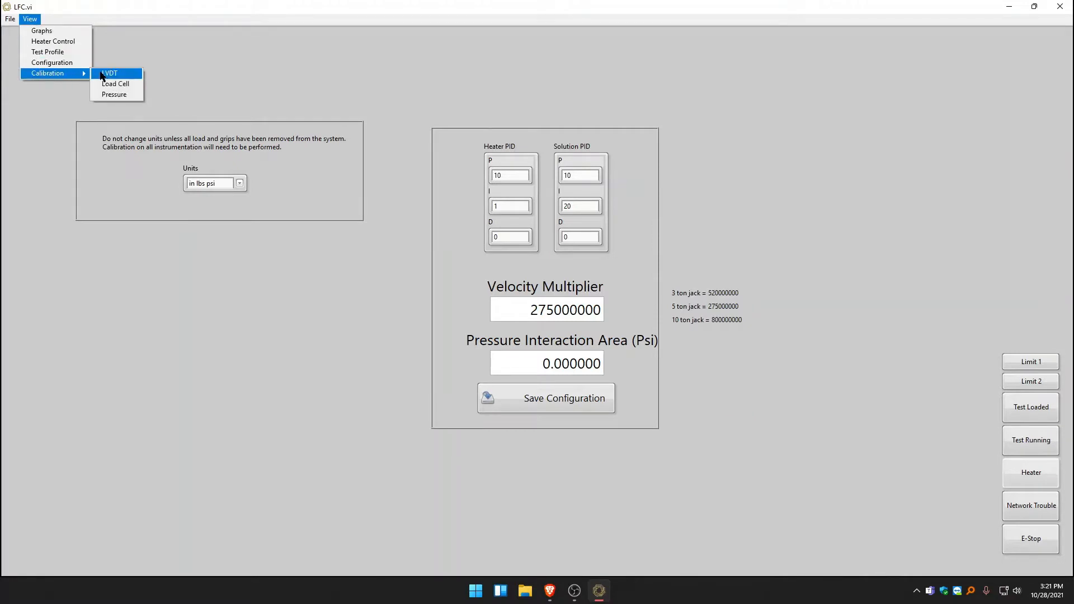
{"action": "left_click", "coordinate": [104, 76]}
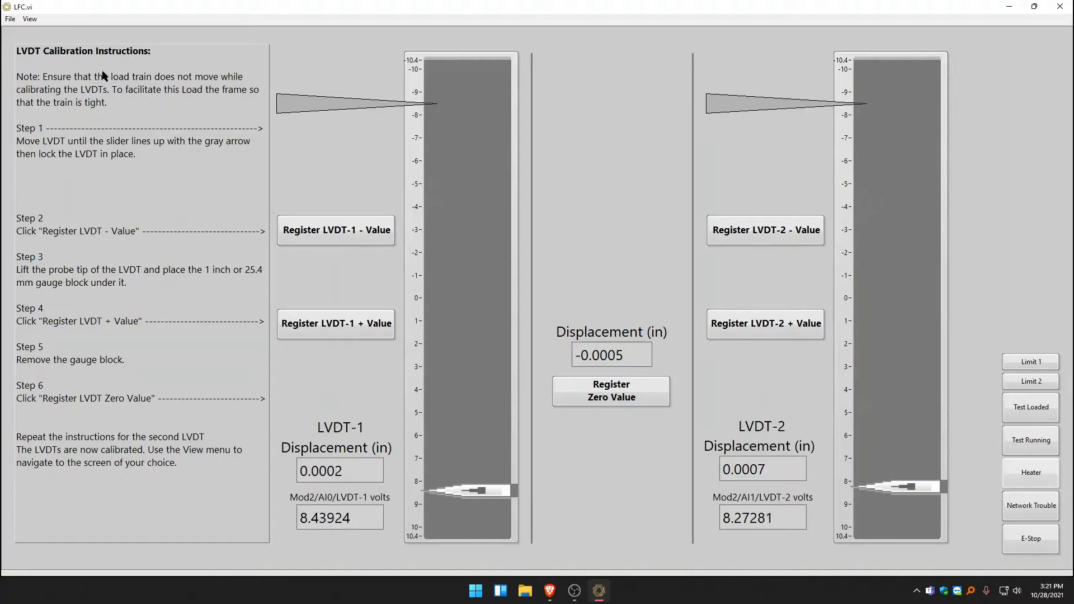
In the test profile, select Creep motion with a minimum force of 100 lbs and a maximum force of 10000 lbs
{"action": "left_click", "coordinate": [30, 22]}
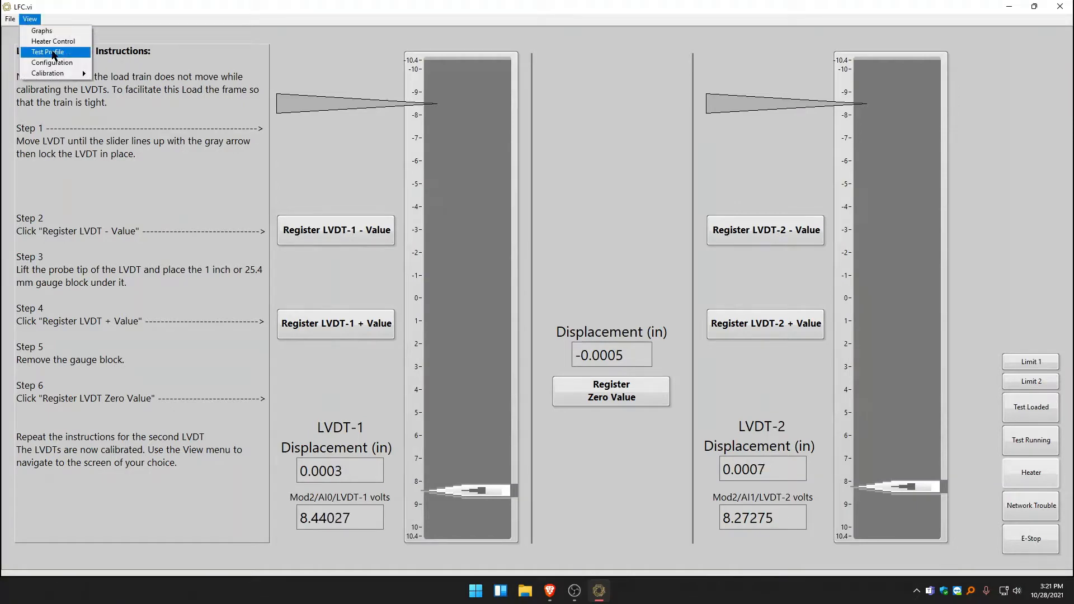
{"action": "left_click", "coordinate": [53, 52]}
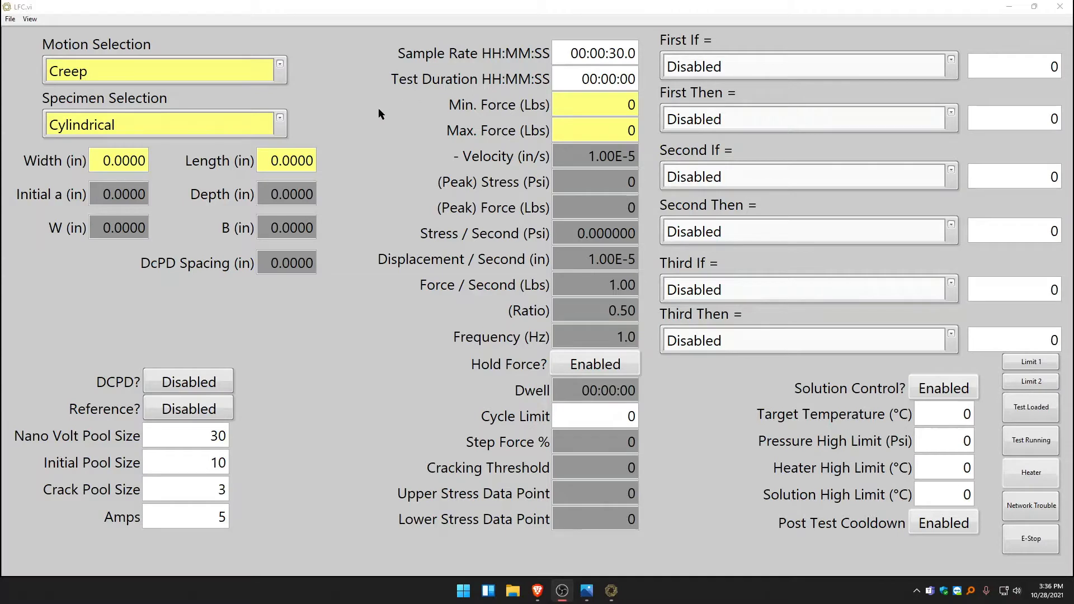
{"action": "left_click", "coordinate": [280, 67]}
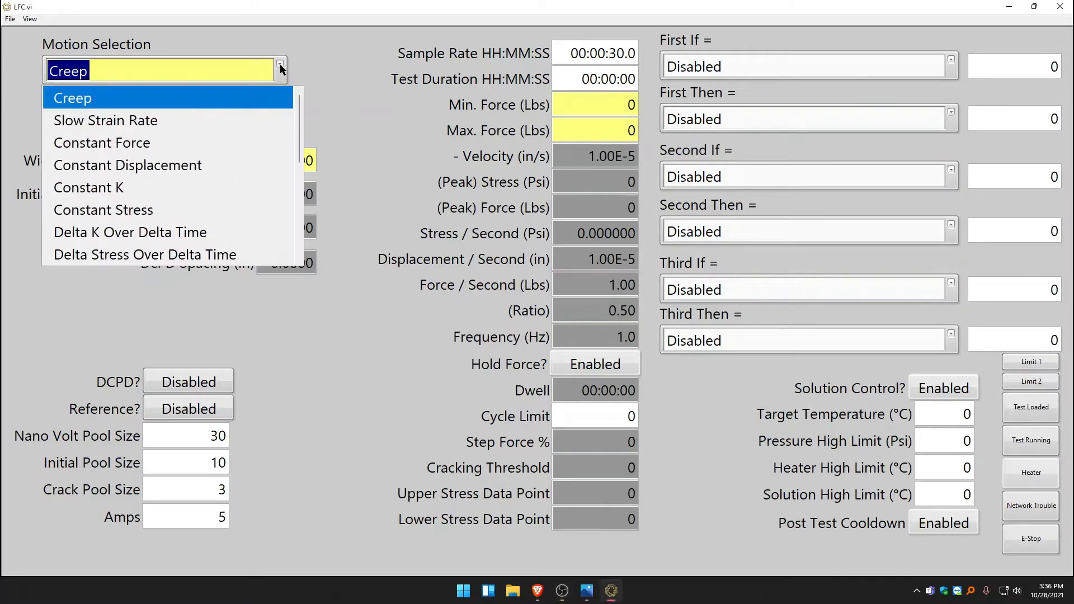
{"action": "left_click", "coordinate": [111, 101]}
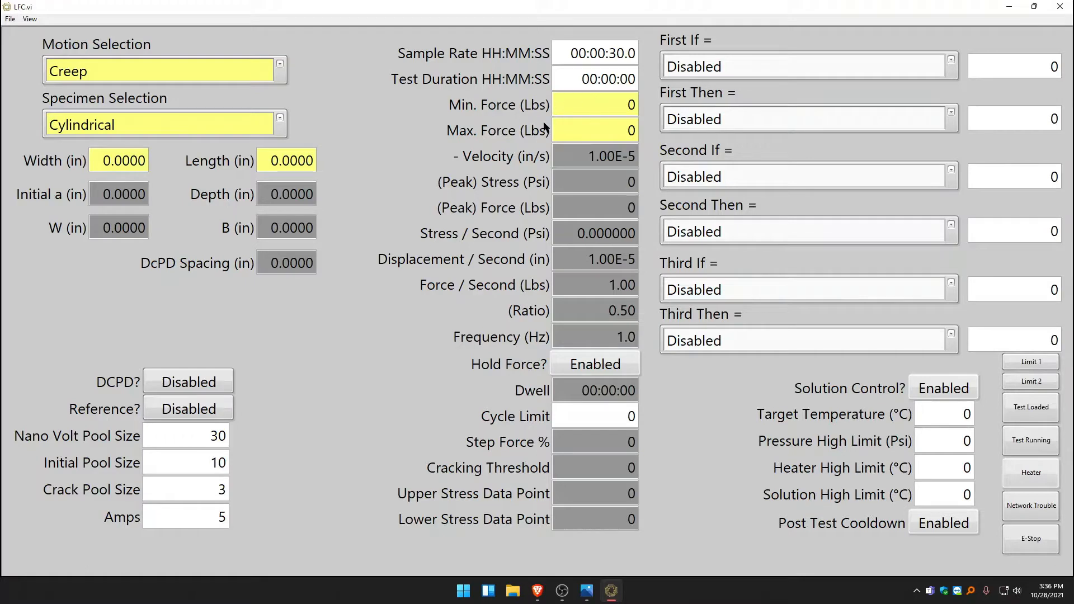
{"action": "double_click", "coordinate": [595, 105]}
{"action": "type", "text": "10000"}
Change the motion to Slow Strain Rate and set its velocity to 1.00E-6 in/s
{"action": "left_click", "coordinate": [281, 66]}
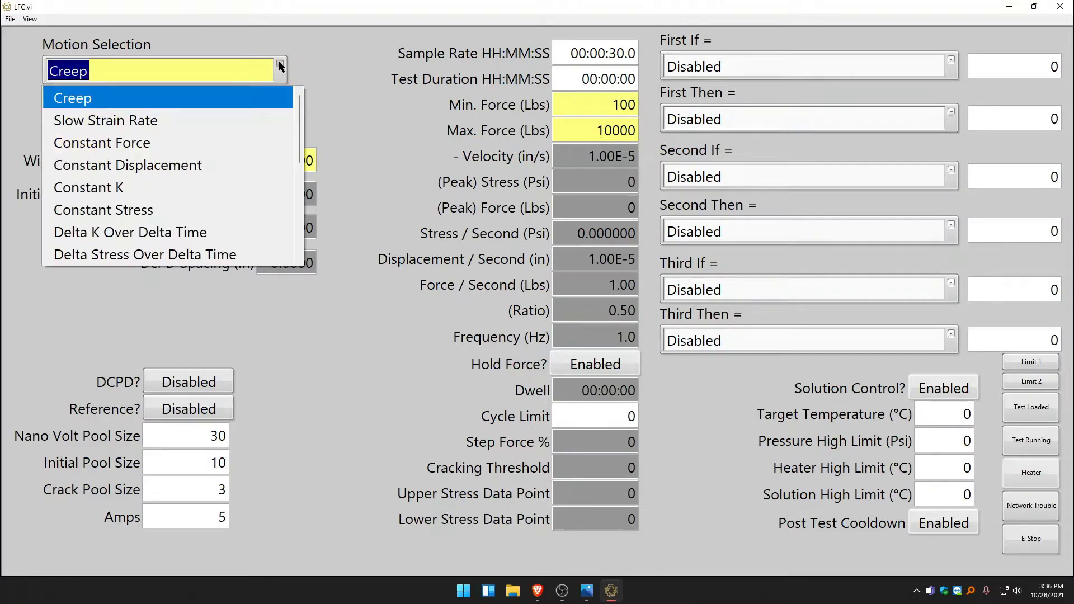
{"action": "left_click", "coordinate": [162, 120]}
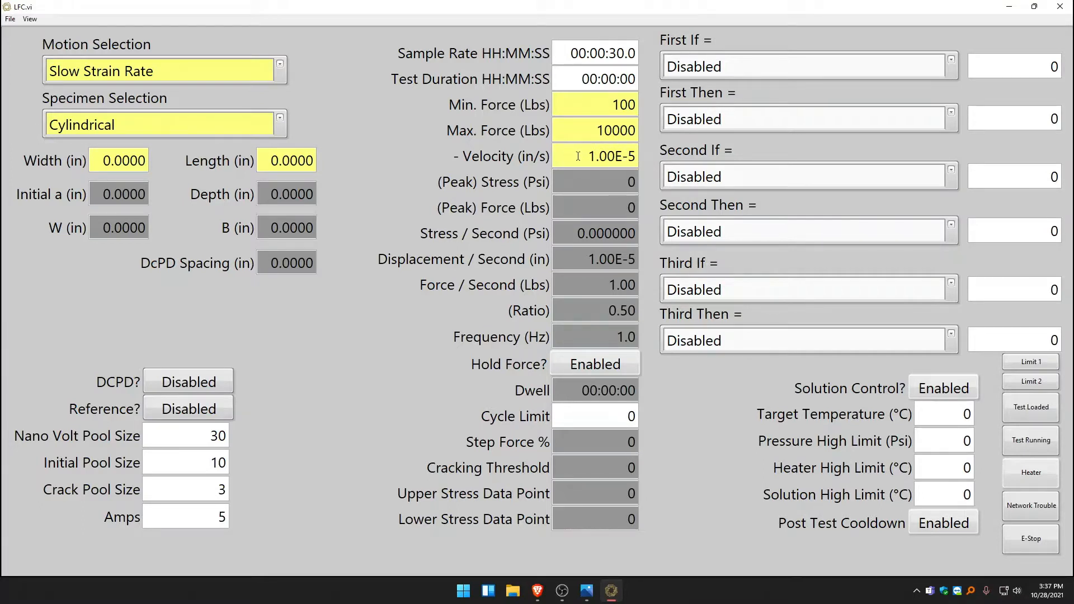
{"action": "left_click_drag", "start_coordinate": [629, 156], "coordinate": [638, 156]}
Change the motion to Constant Force and set the peak force to 1000 lbs
{"action": "left_click", "coordinate": [281, 67]}
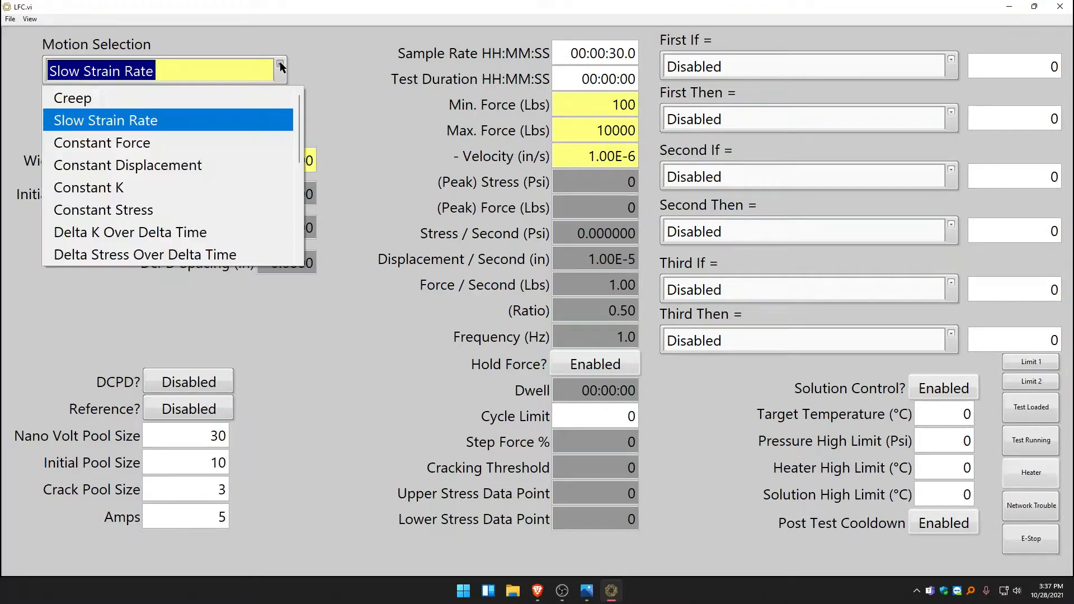
{"action": "left_click", "coordinate": [124, 144]}
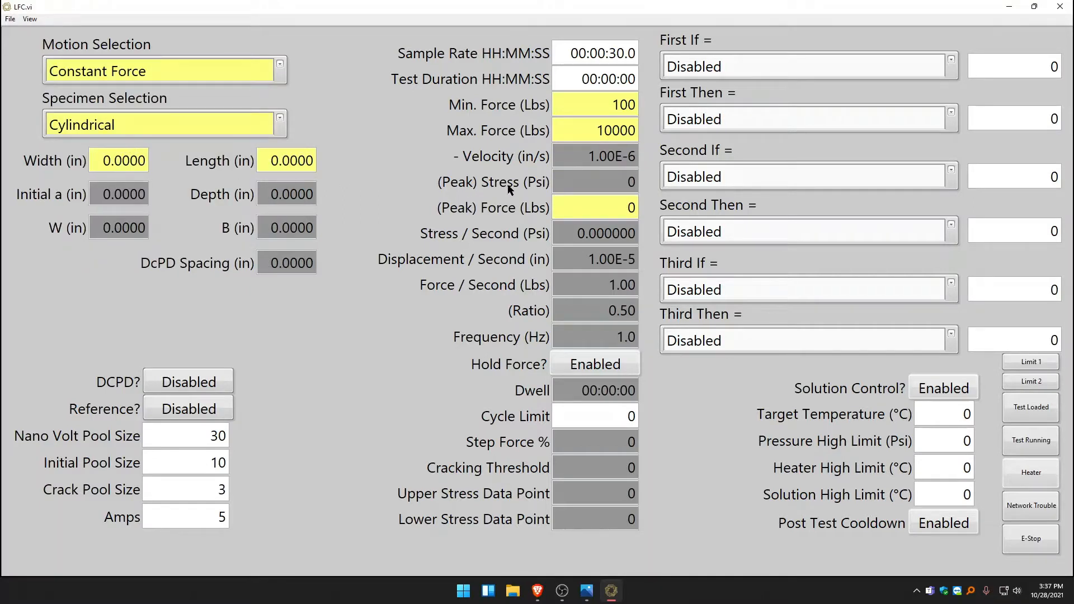
{"action": "left_click_drag", "start_coordinate": [616, 207], "coordinate": [638, 208]}
Select the Constant Displacement motion, and switch to Constant K with a peak stress of 4000 psi
{"action": "left_click", "coordinate": [280, 66]}
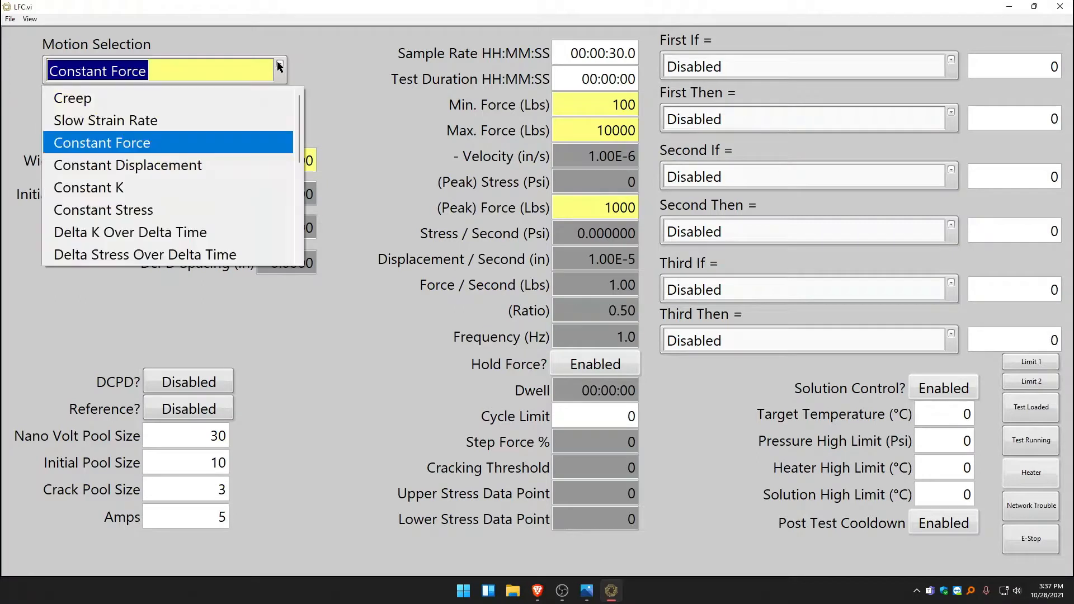
{"action": "left_click", "coordinate": [96, 168]}
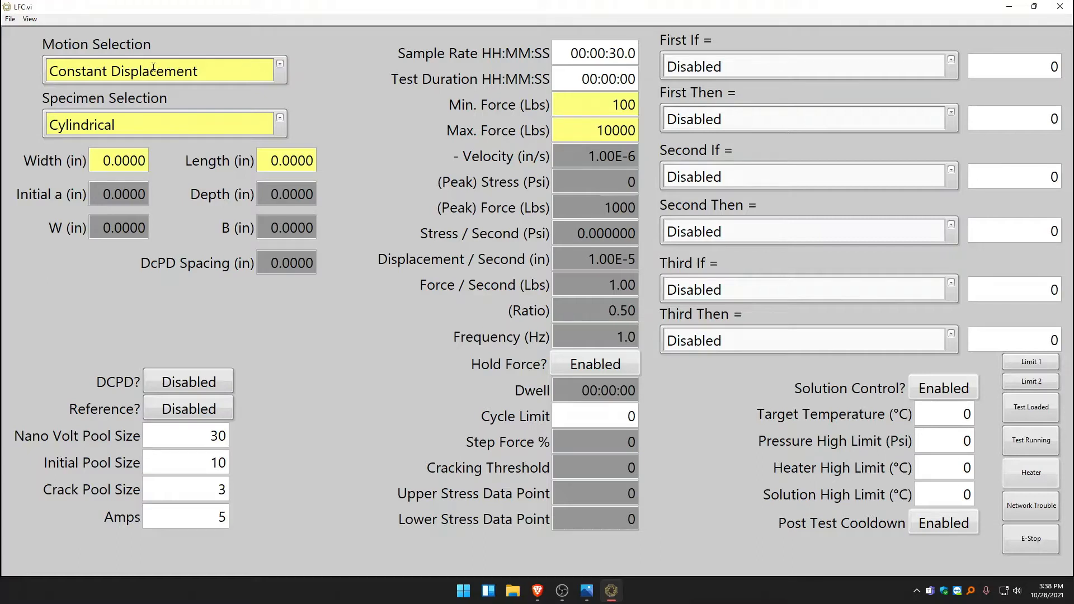
{"action": "left_click", "coordinate": [284, 64]}
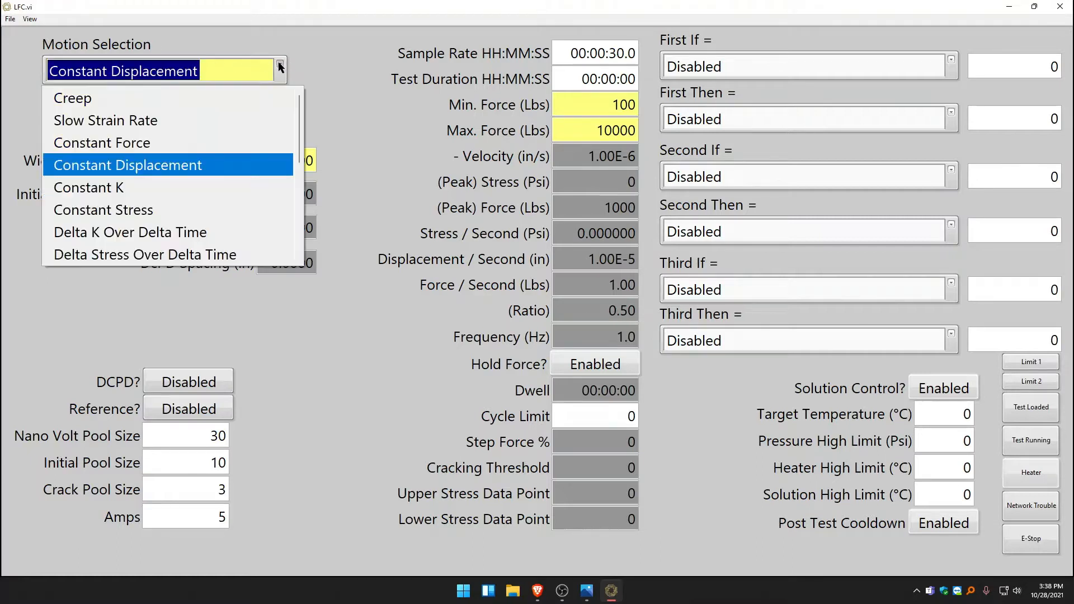
{"action": "left_click", "coordinate": [95, 185]}
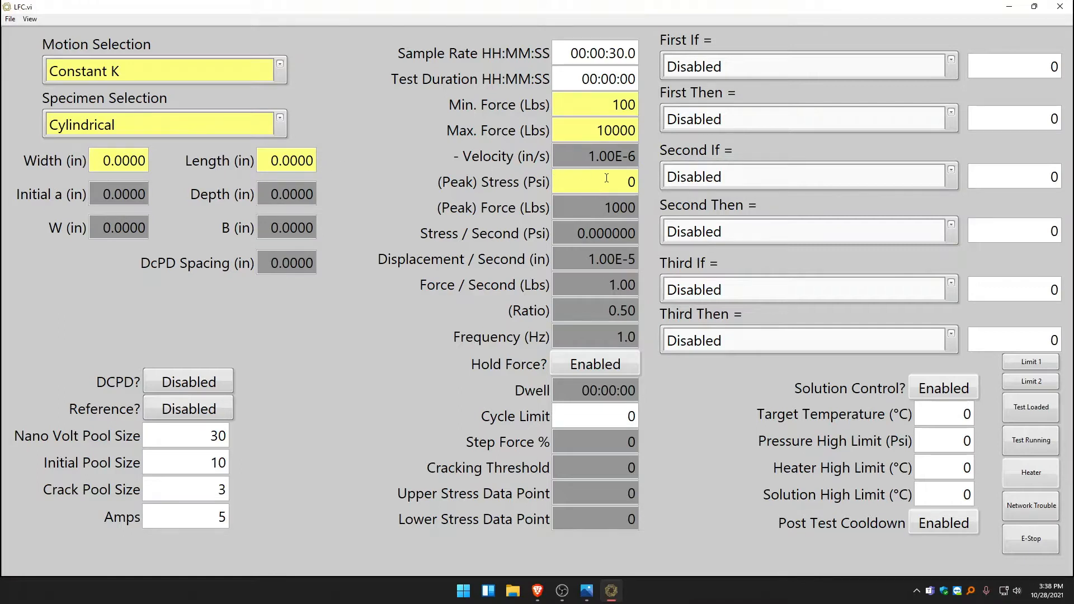
{"action": "left_click_drag", "start_coordinate": [622, 179], "coordinate": [639, 179]}
Change the motion to Delta K Over Delta Time and set the stress per second to 1 psi
{"action": "left_click", "coordinate": [277, 62]}
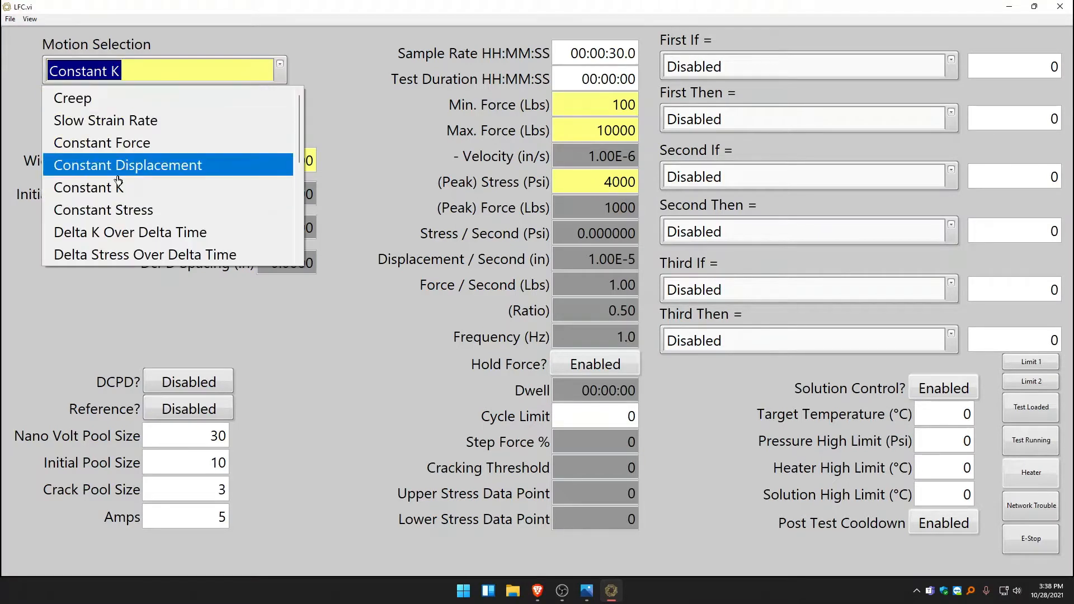
{"action": "left_click", "coordinate": [101, 234]}
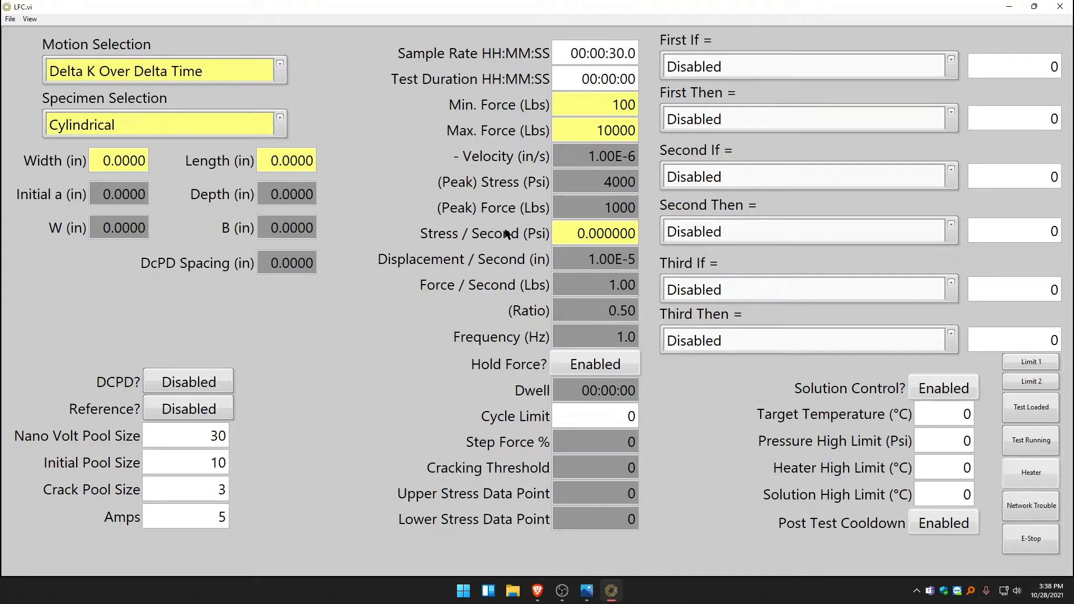
{"action": "double_click", "coordinate": [584, 232]}
{"action": "type", "text": "1"}
Select the Delta Displacement Over Time motion, and switch to Trapezoidal Force Control
{"action": "left_click", "coordinate": [279, 65]}
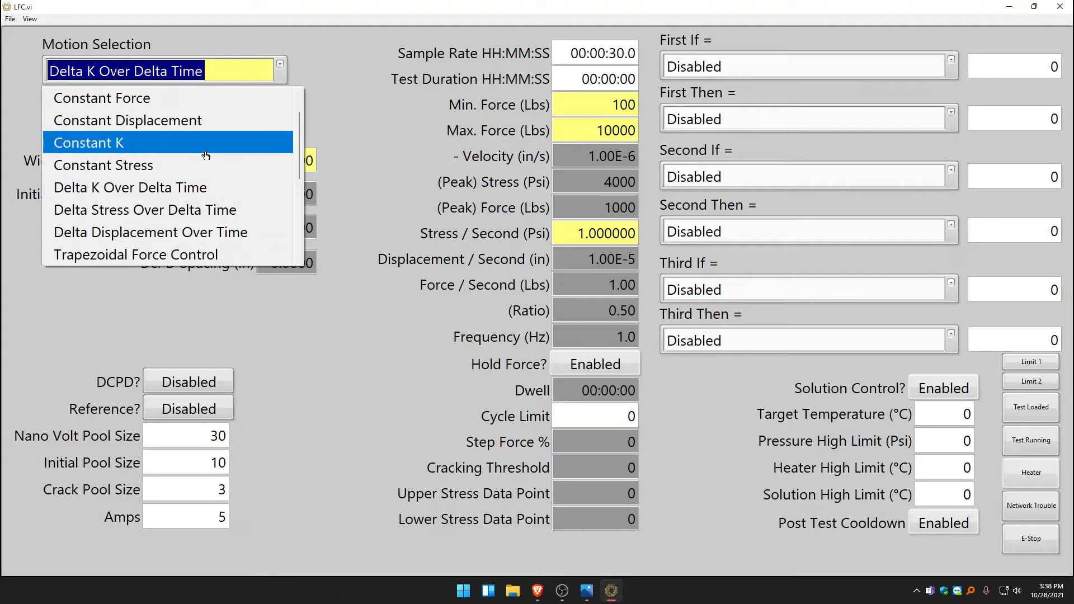
{"action": "left_click", "coordinate": [144, 231]}
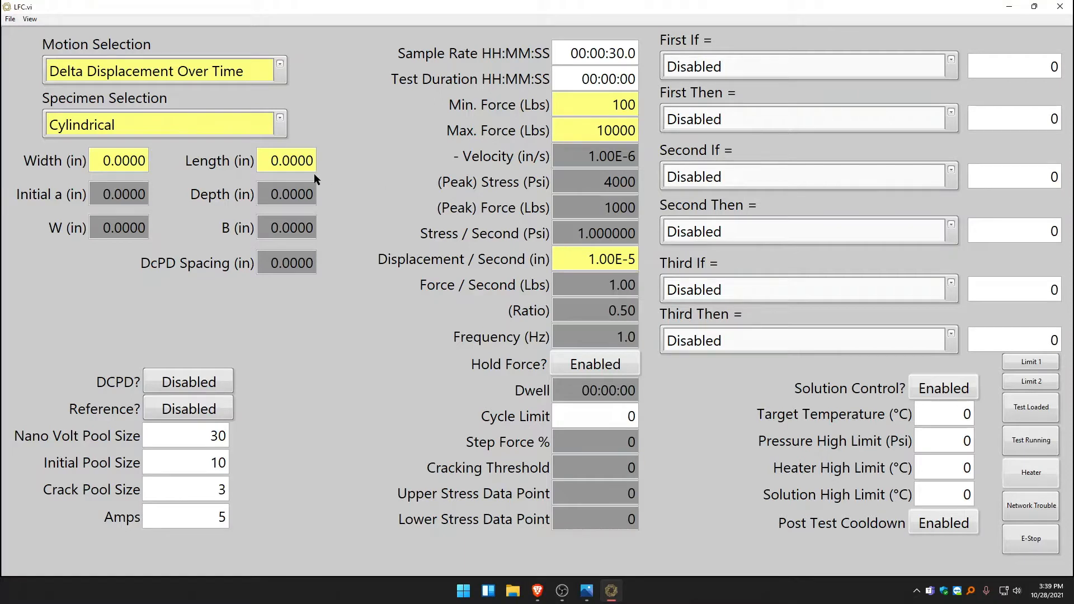
{"action": "left_click", "coordinate": [281, 65]}
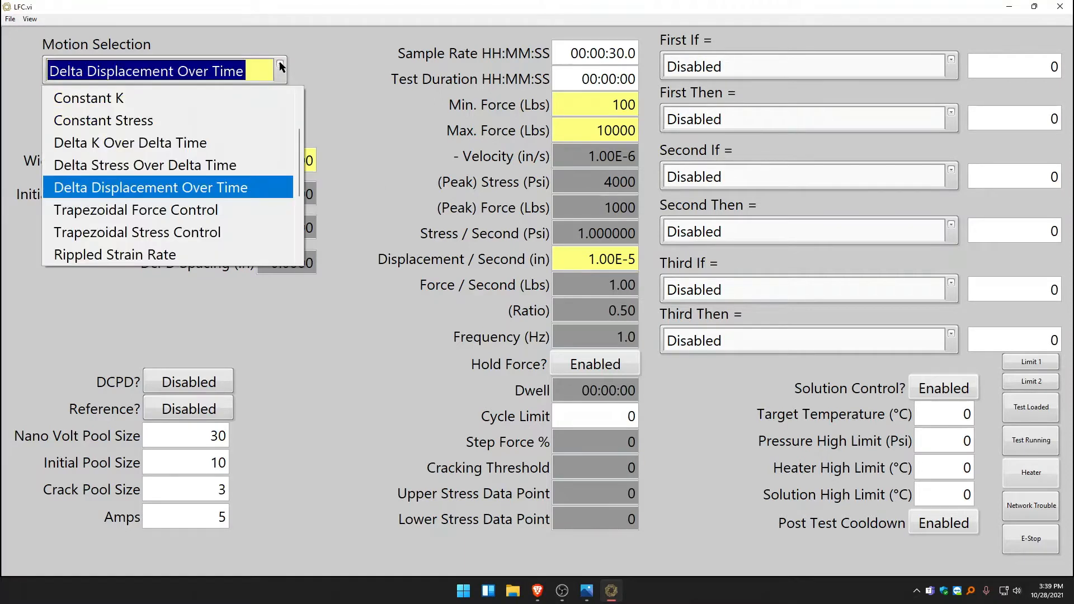
{"action": "left_click", "coordinate": [142, 209]}
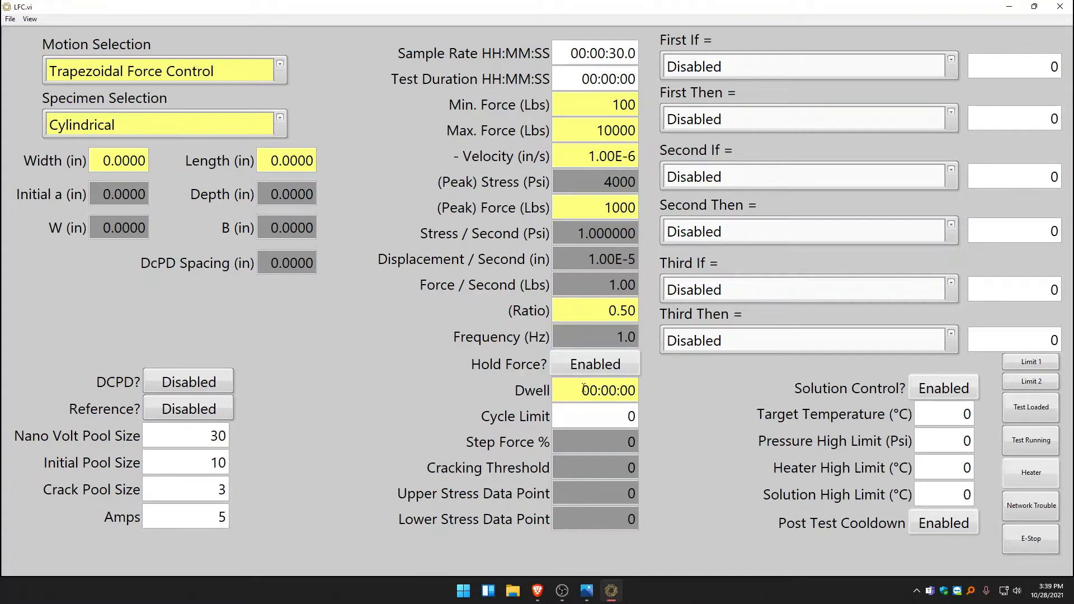
Highlight the parts of the dwell time and disable Hold Force for the trapezoidal motion
{"action": "double_click", "coordinate": [624, 389]}
{"action": "double_click", "coordinate": [610, 393]}
{"action": "double_click", "coordinate": [589, 392]}
{"action": "left_click", "coordinate": [581, 368]}
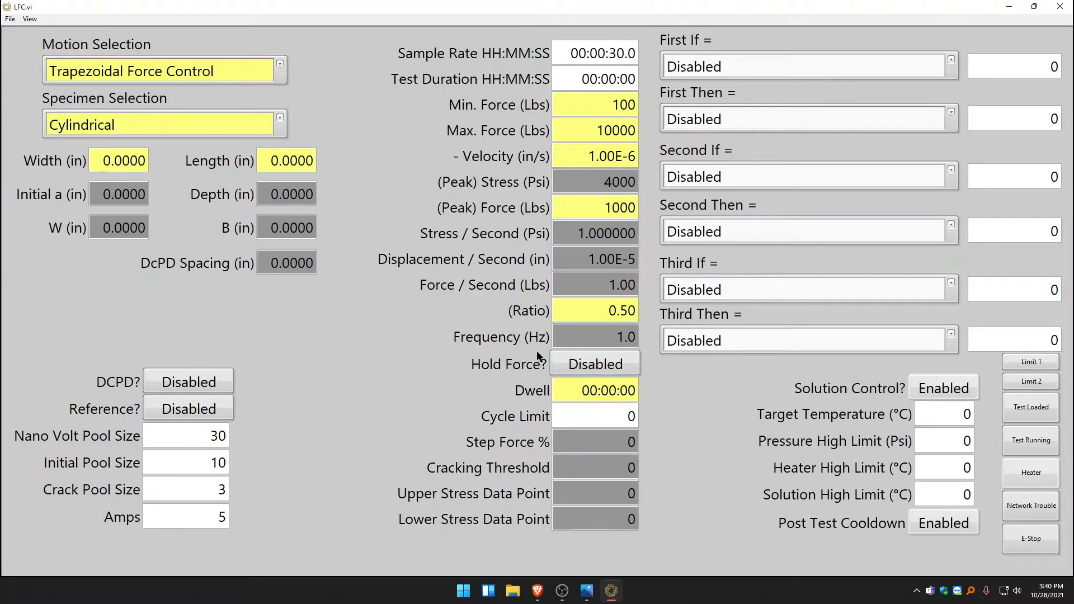
Select the Trapezoidal Stress Control motion, and switch to Rippled Strain Rate
{"action": "left_click", "coordinate": [278, 71]}
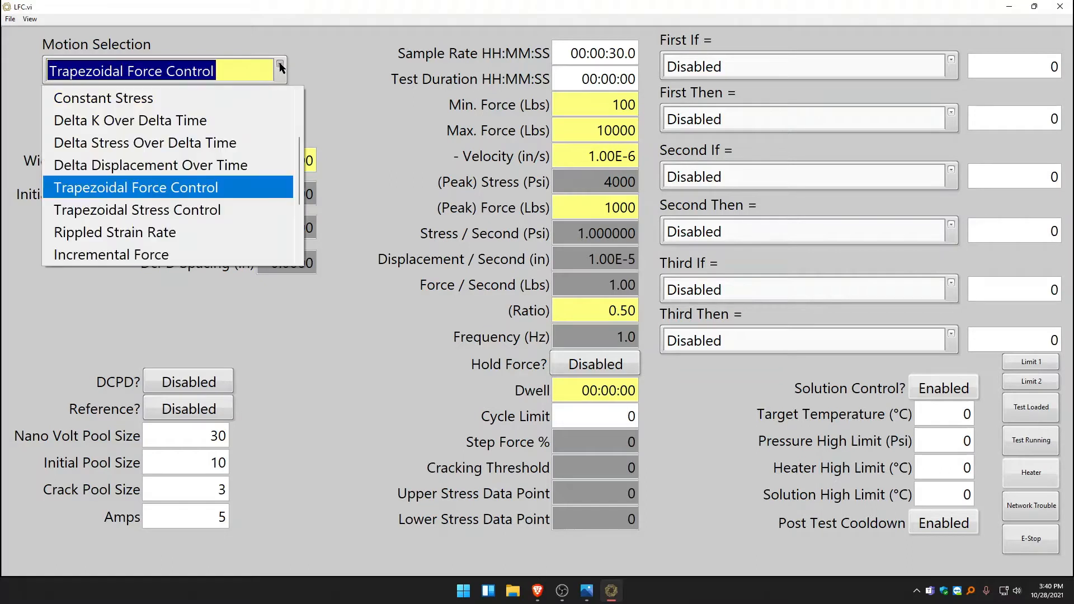
{"action": "left_click", "coordinate": [125, 219]}
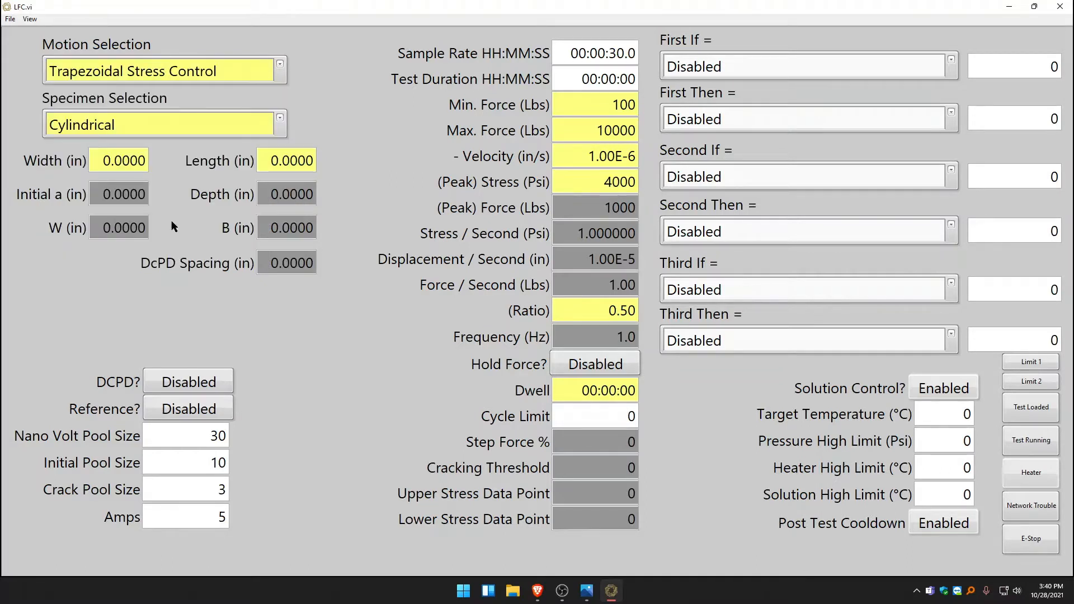
{"action": "left_click", "coordinate": [280, 73]}
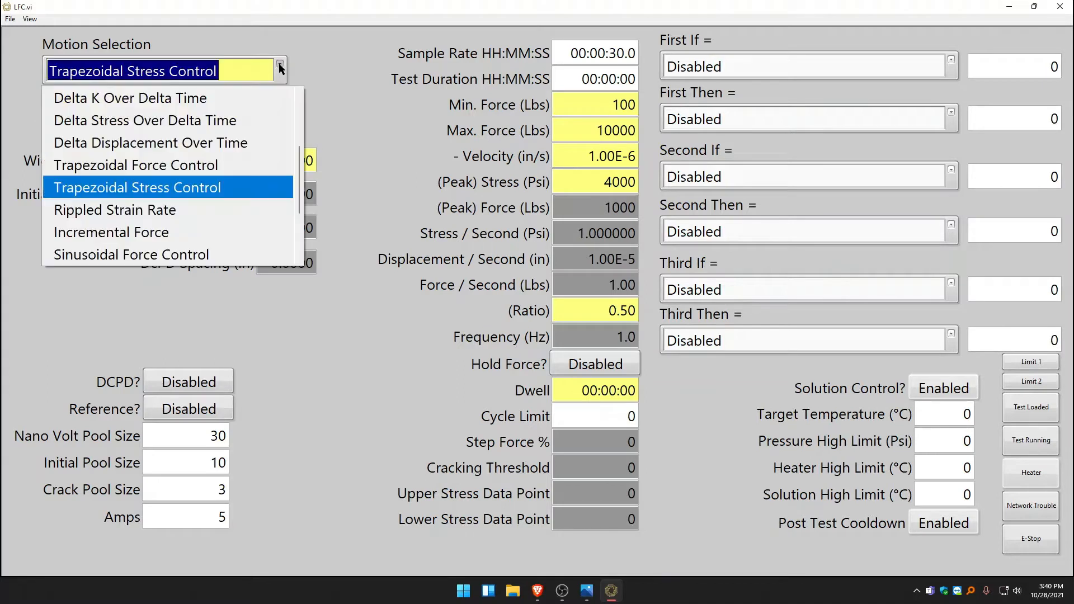
{"action": "left_click", "coordinate": [98, 212]}
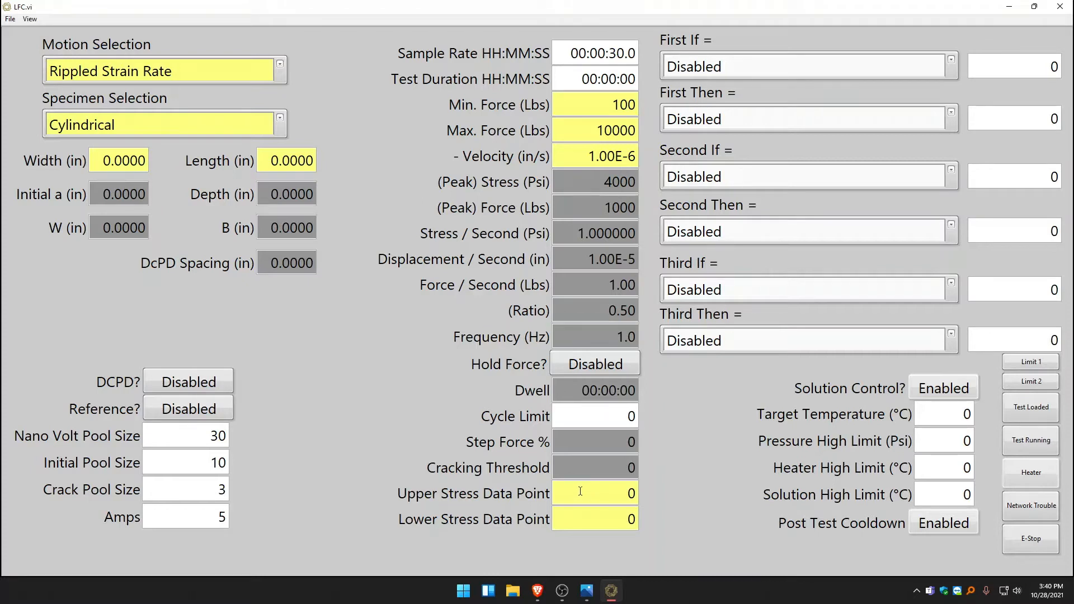
Set the lower stress data point to 20000 and the upper stress data point to 70000 for the rippled strain rate motion
{"action": "double_click", "coordinate": [599, 519]}
{"action": "type", "text": "20000"}
{"action": "left_click", "coordinate": [635, 493]}
{"action": "type", "text": "70000"}
Change the motion to Incremental Force, and switch to Sinusoidal Force Control
{"action": "left_click", "coordinate": [280, 65]}
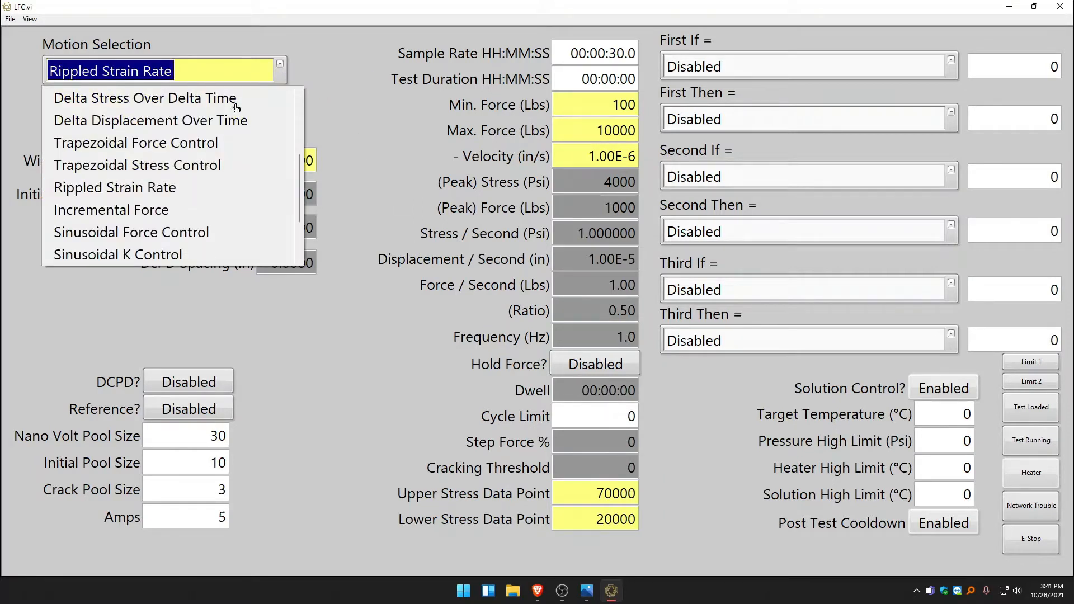
{"action": "left_click", "coordinate": [136, 207]}
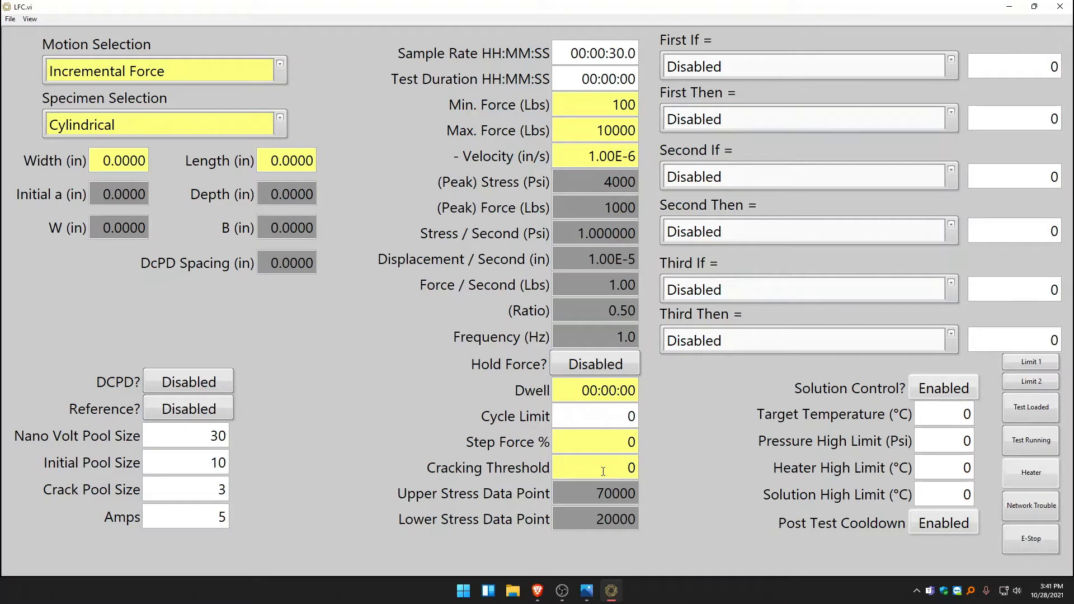
{"action": "left_click", "coordinate": [281, 66]}
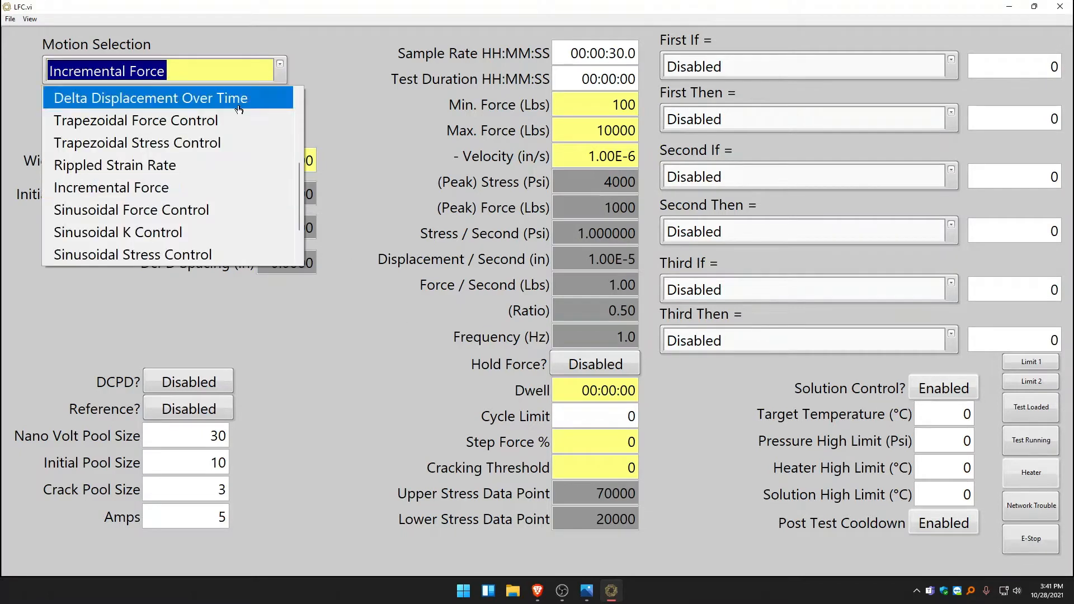
{"action": "left_click", "coordinate": [141, 212]}
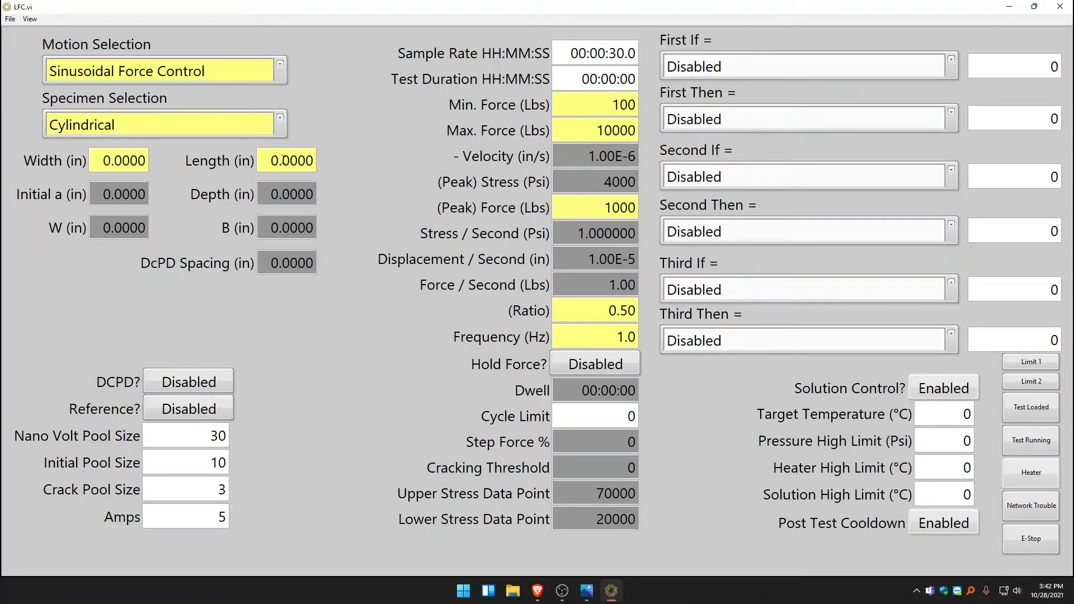
Select the Sinusoidal K Control motion, and switch to High Speed Fatigue Force Control
{"action": "left_click", "coordinate": [280, 65]}
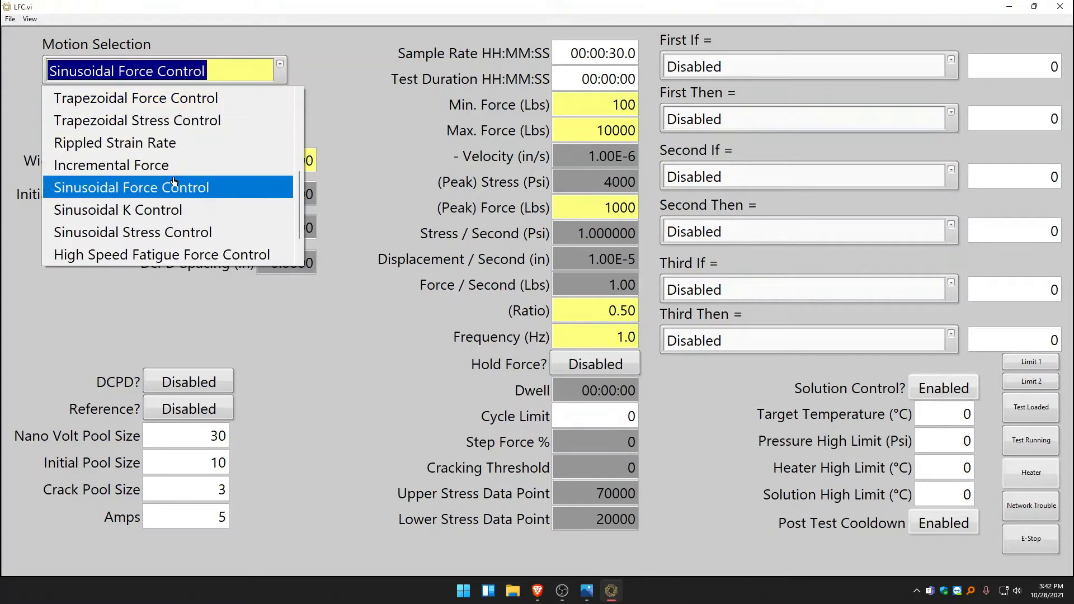
{"action": "left_click", "coordinate": [156, 213]}
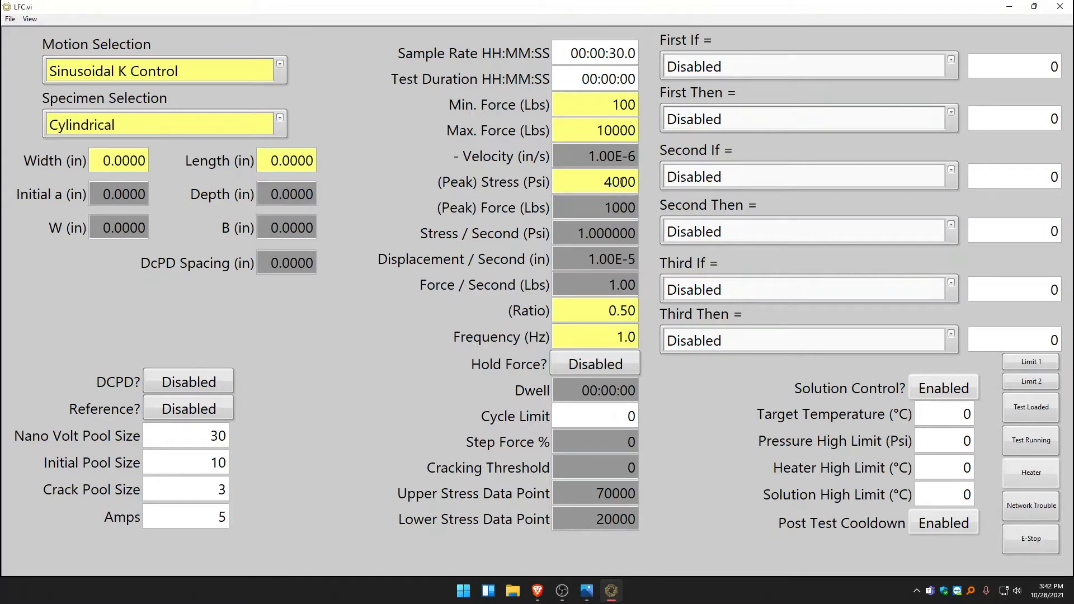
{"action": "left_click", "coordinate": [280, 64]}
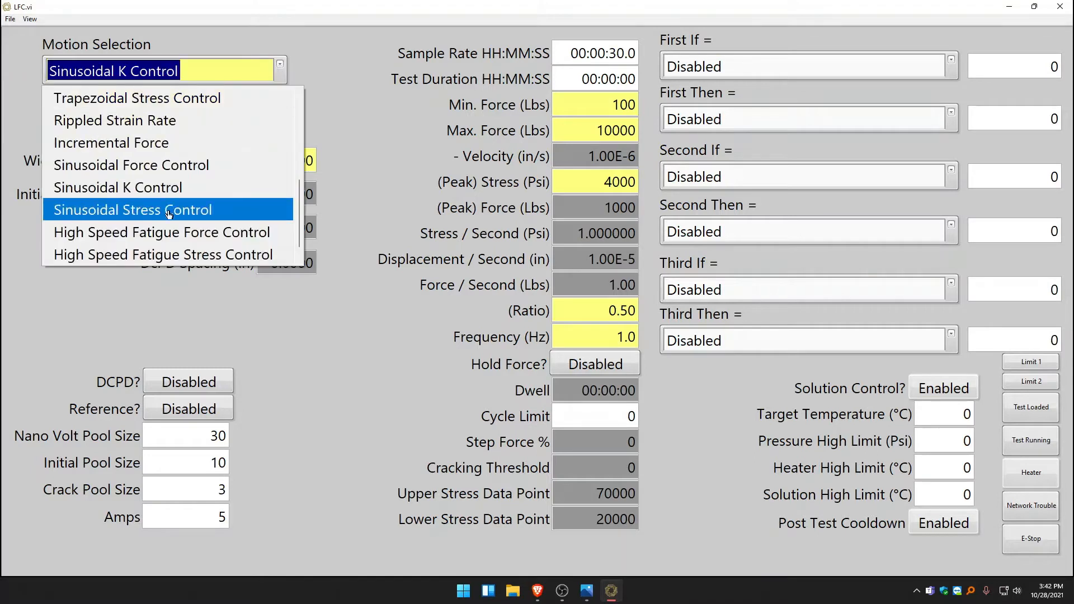
{"action": "left_click", "coordinate": [143, 236]}
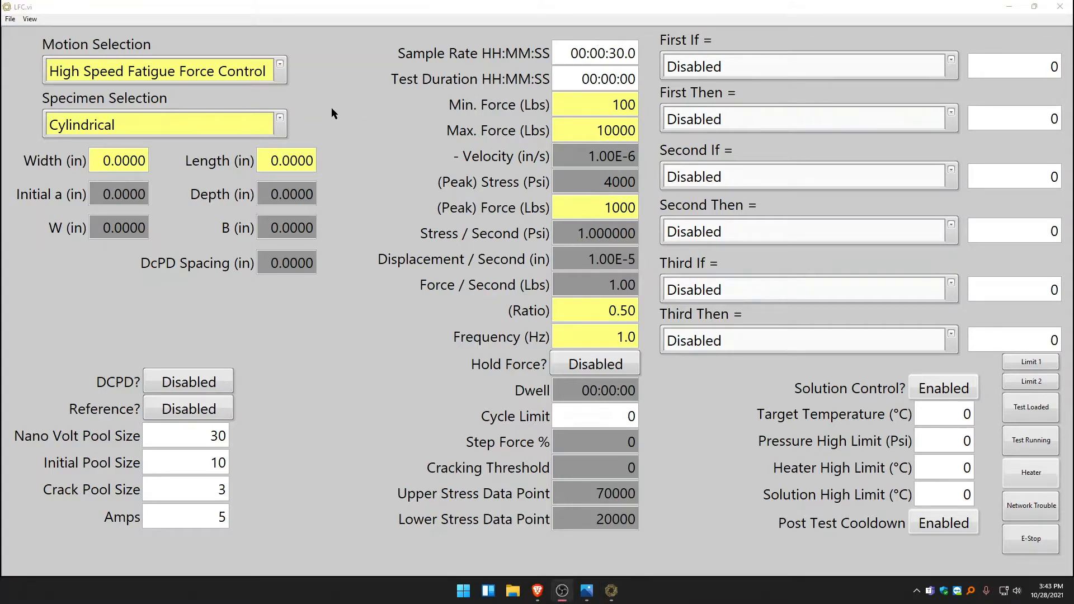
Change the motion to Slow Strain Rate with a velocity of 1.00E-4 in/s and a sample rate of 00:00:01
{"action": "left_click", "coordinate": [279, 65]}
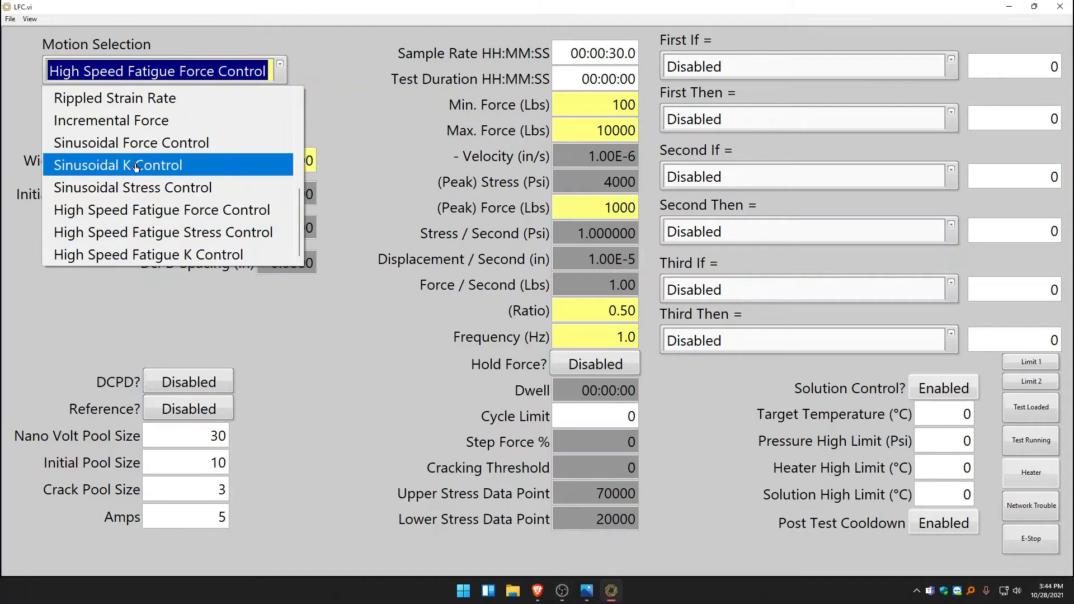
{"action": "scroll", "coordinate": [296, 215], "scroll_direction": "up", "scroll_amount": 5}
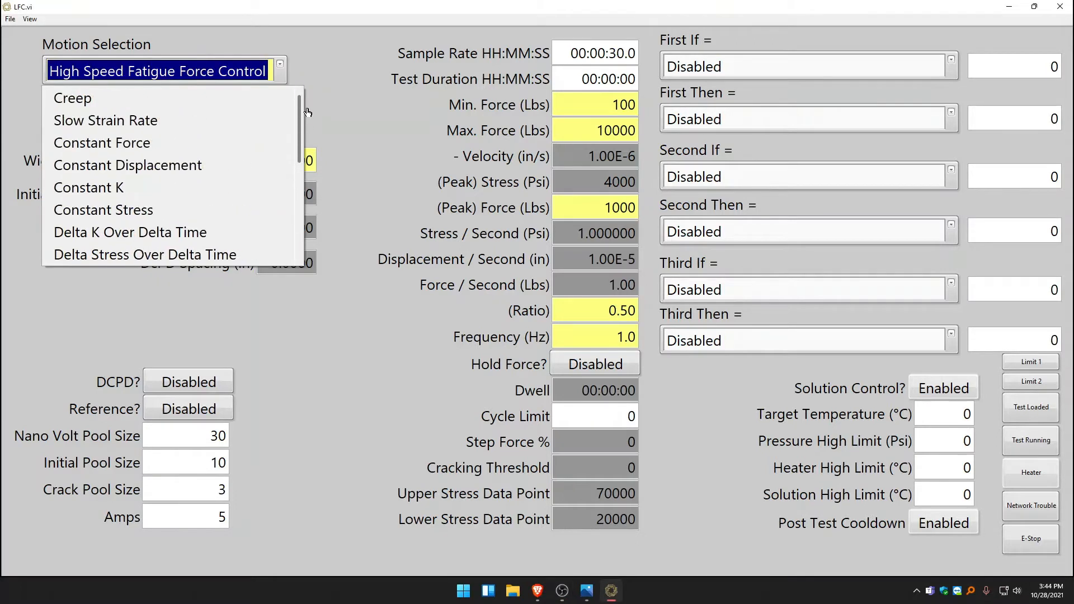
{"action": "left_click", "coordinate": [138, 119]}
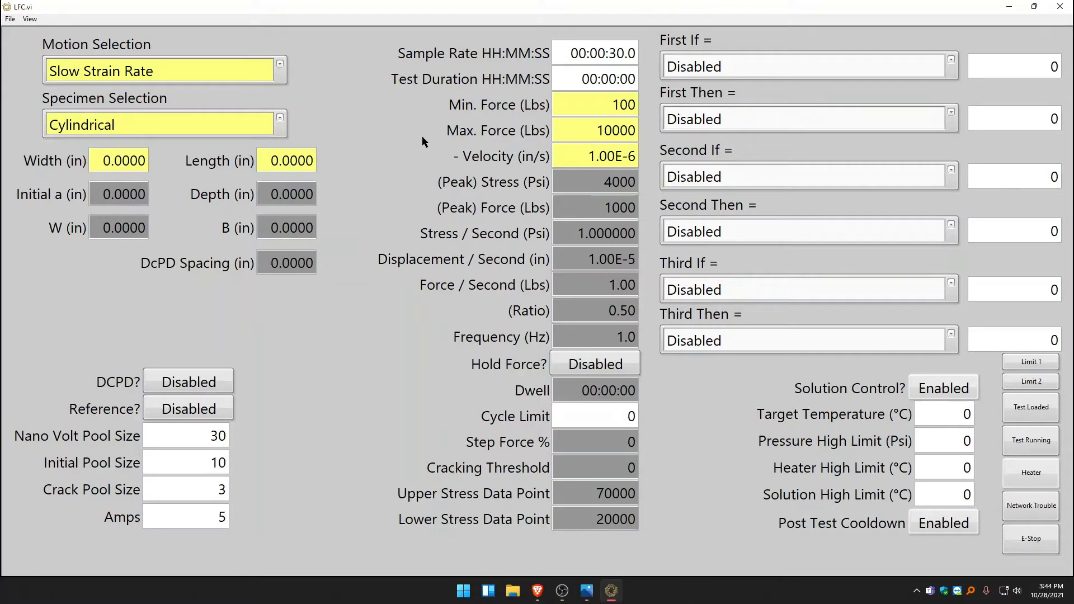
{"action": "double_click", "coordinate": [632, 157]}
{"action": "double_click", "coordinate": [625, 53]}
{"action": "type", "text": "01"}
Set the cylindrical specimen's width to 0.25 in and its length to 1 in
{"action": "left_click_drag", "start_coordinate": [116, 161], "coordinate": [130, 161]}
{"action": "type", "text": "25"}
{"action": "left_click_drag", "start_coordinate": [271, 161], "coordinate": [278, 161]}
{"action": "type", "text": "1"}
Save the test profile as q235hb in the Data folder
{"action": "left_click", "coordinate": [10, 18]}
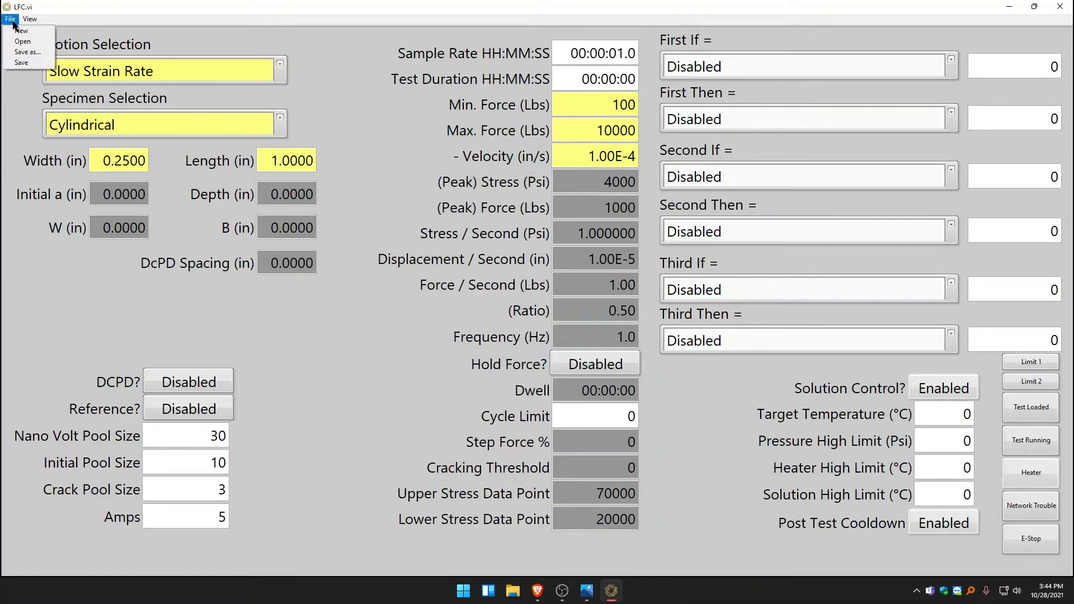
{"action": "left_click", "coordinate": [28, 52]}
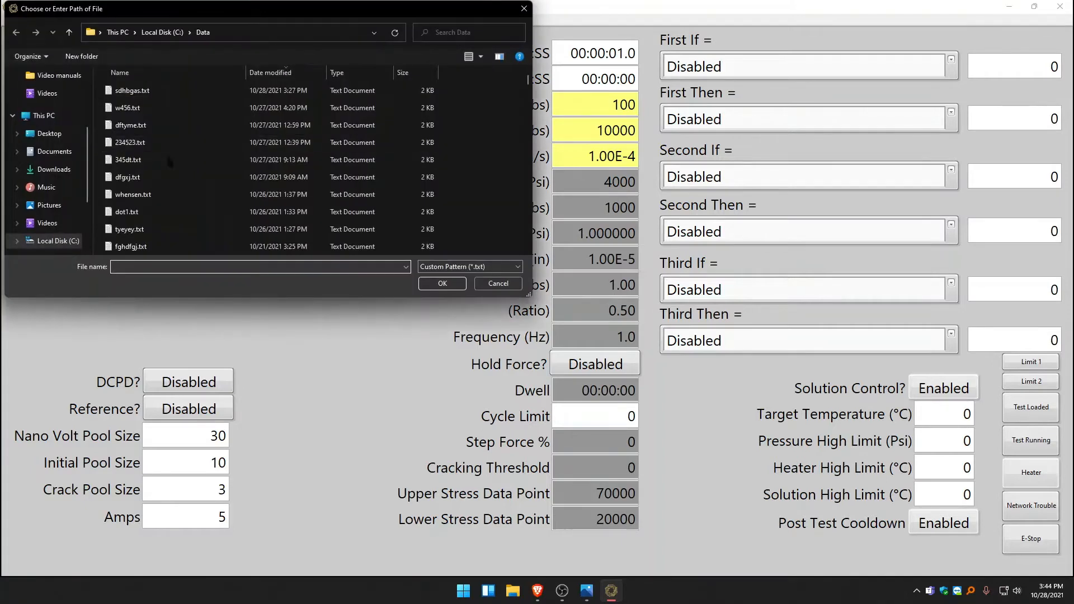
{"action": "type", "text": "q235hb"}
{"action": "key", "text": "Return"}
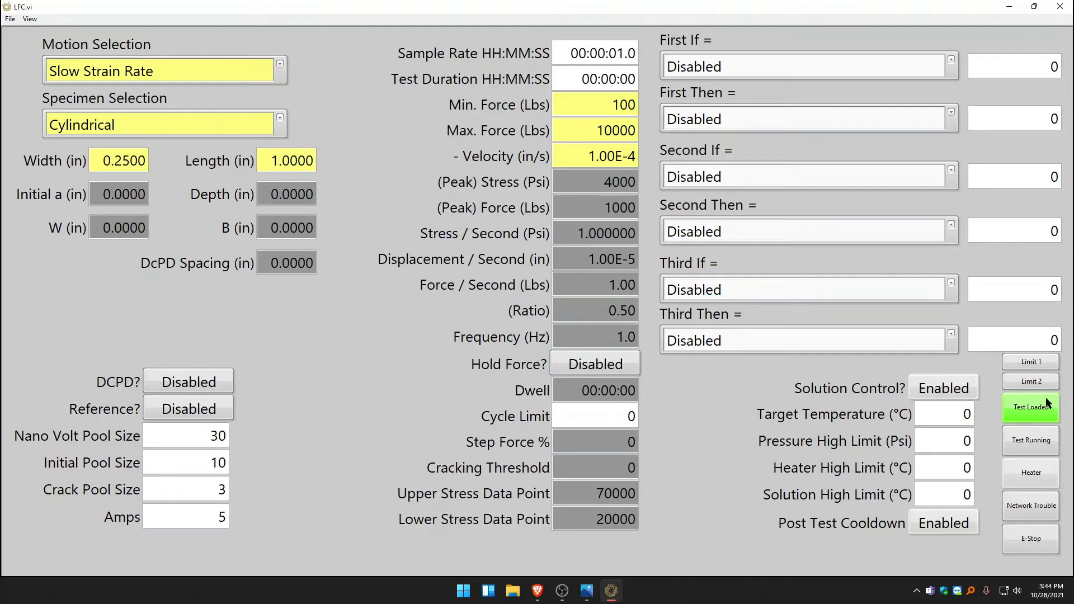
Bring the load frame to the 200 lbs force setpoint from the graphs screen, and start the test
{"action": "left_click", "coordinate": [29, 19]}
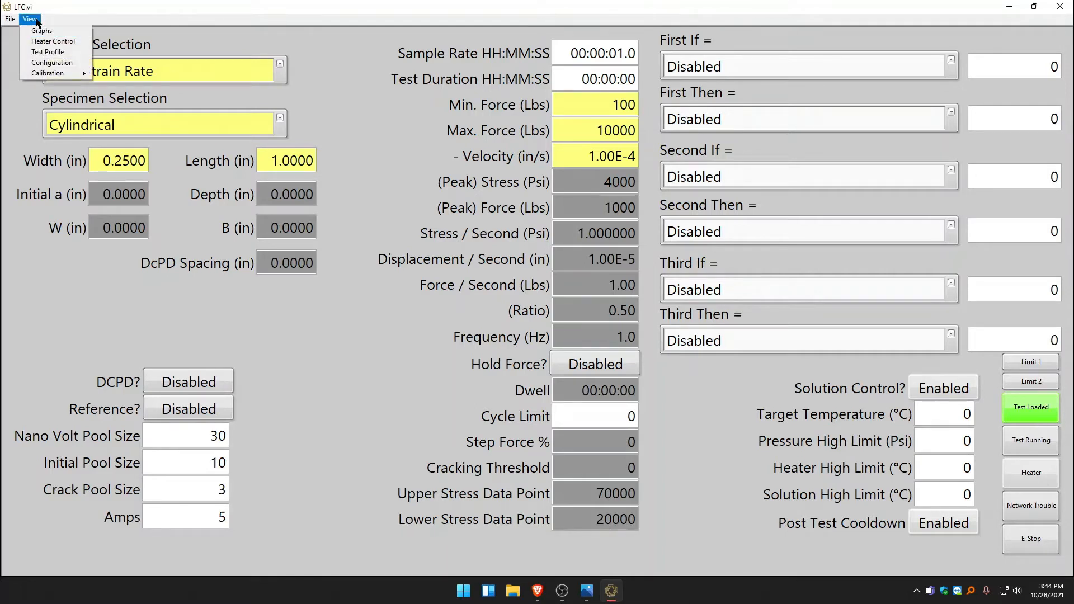
{"action": "left_click", "coordinate": [55, 32]}
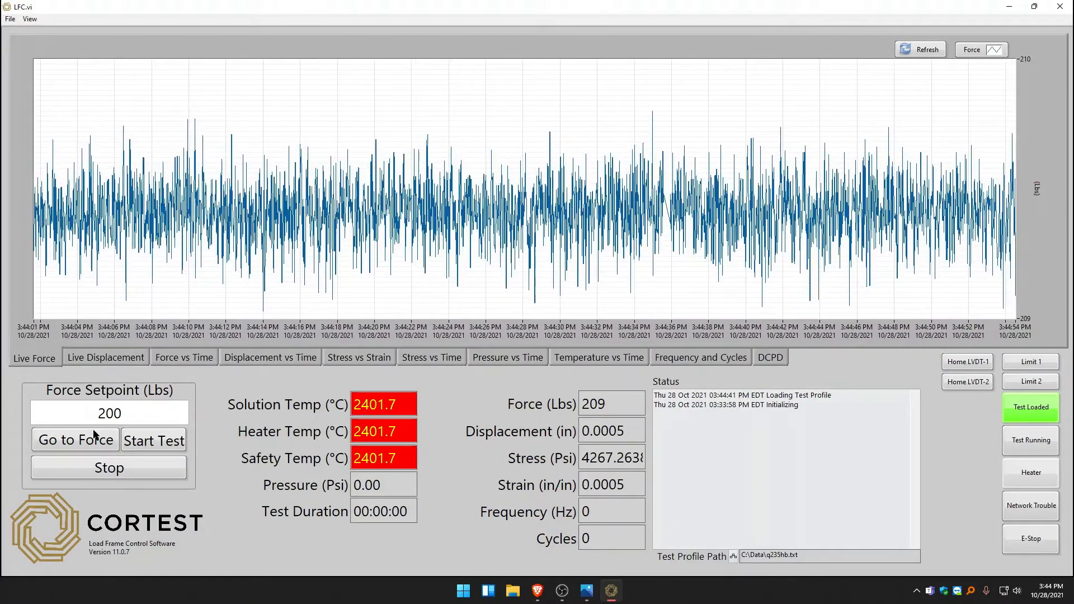
{"action": "left_click", "coordinate": [61, 444]}
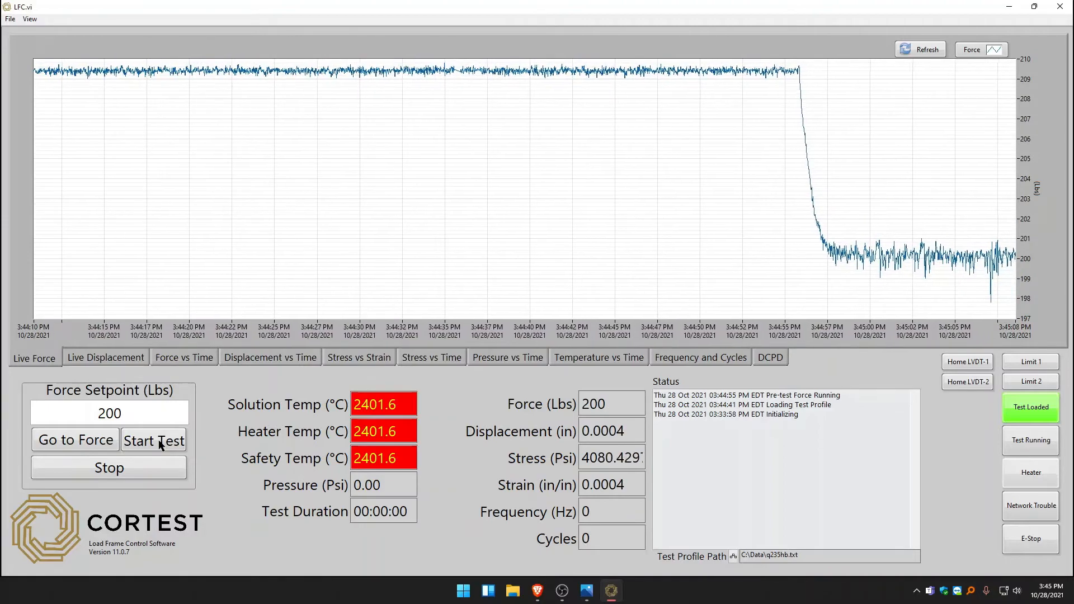
{"action": "left_click", "coordinate": [161, 444]}
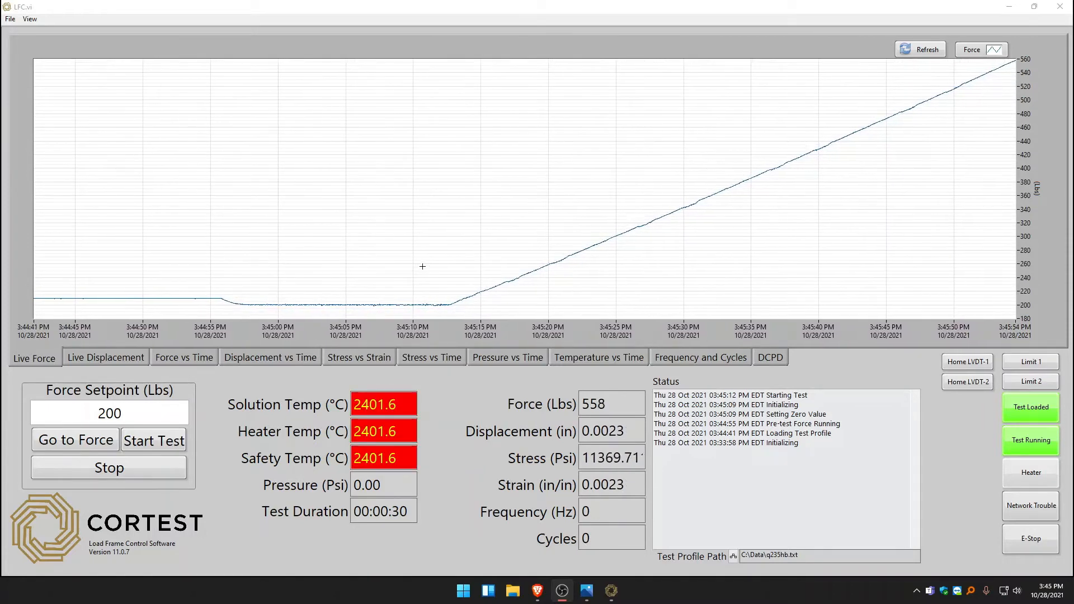
Examine the running test's force, displacement, stress, pressure, temperature, frequency and DCPD graphs, and return to the live force graph
{"action": "left_click", "coordinate": [188, 360]}
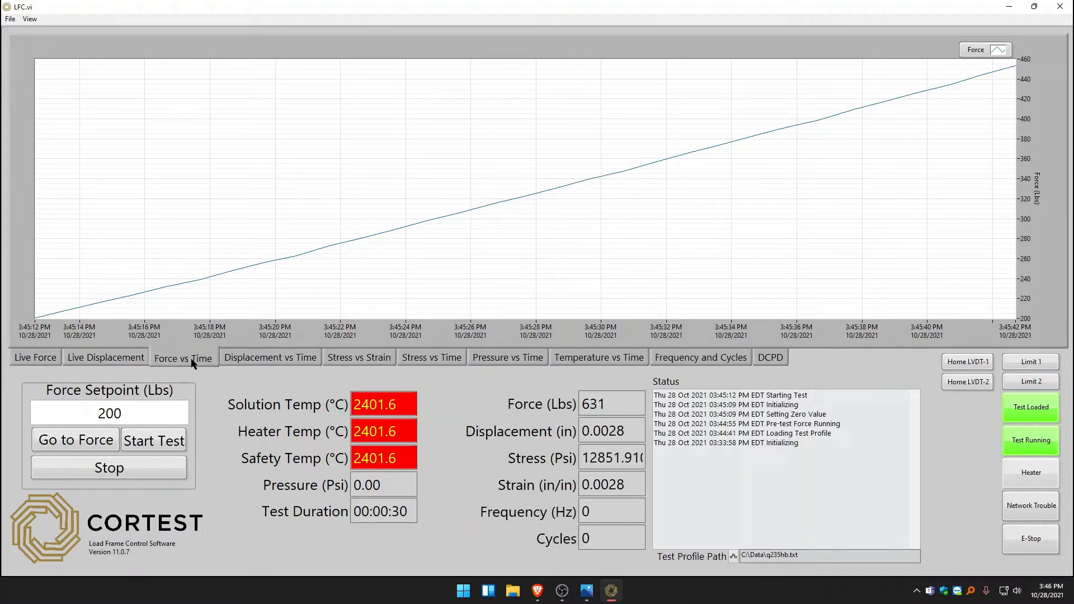
{"action": "left_click", "coordinate": [256, 360]}
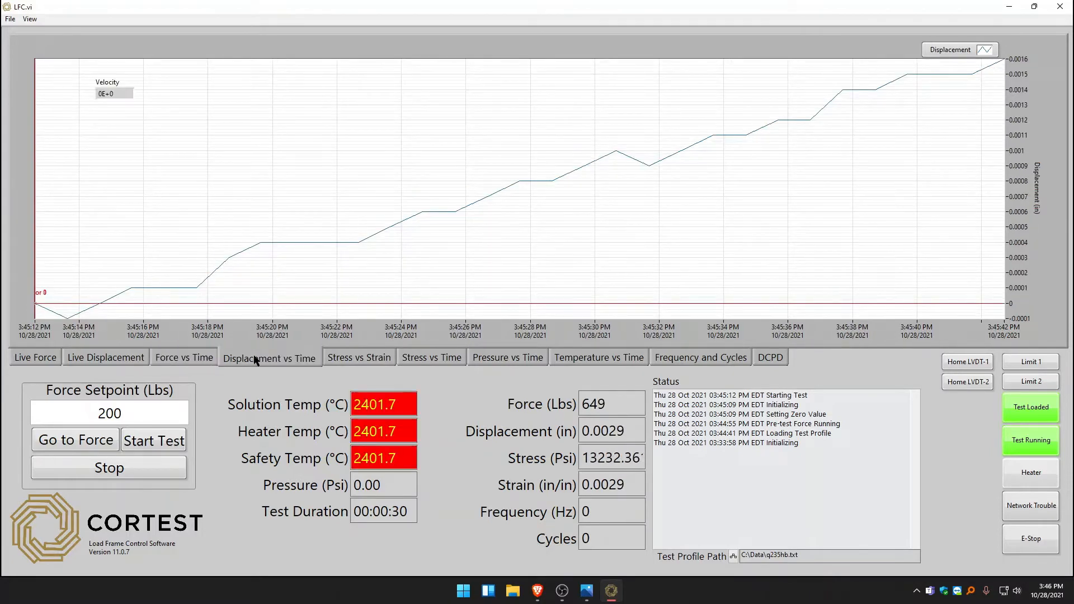
{"action": "left_click", "coordinate": [375, 359]}
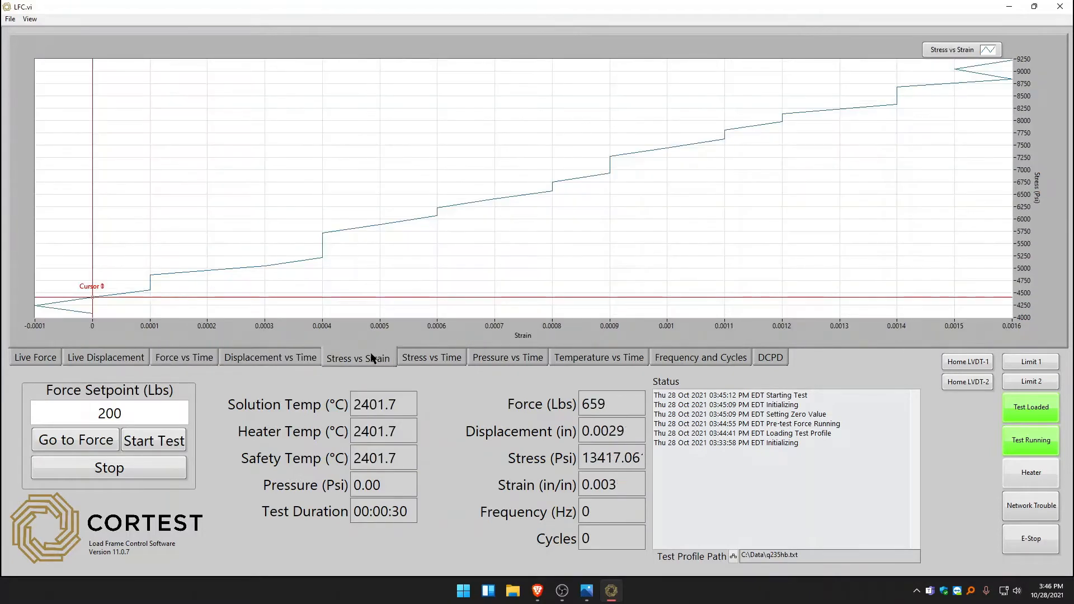
{"action": "left_click", "coordinate": [443, 359]}
{"action": "left_click", "coordinate": [506, 359]}
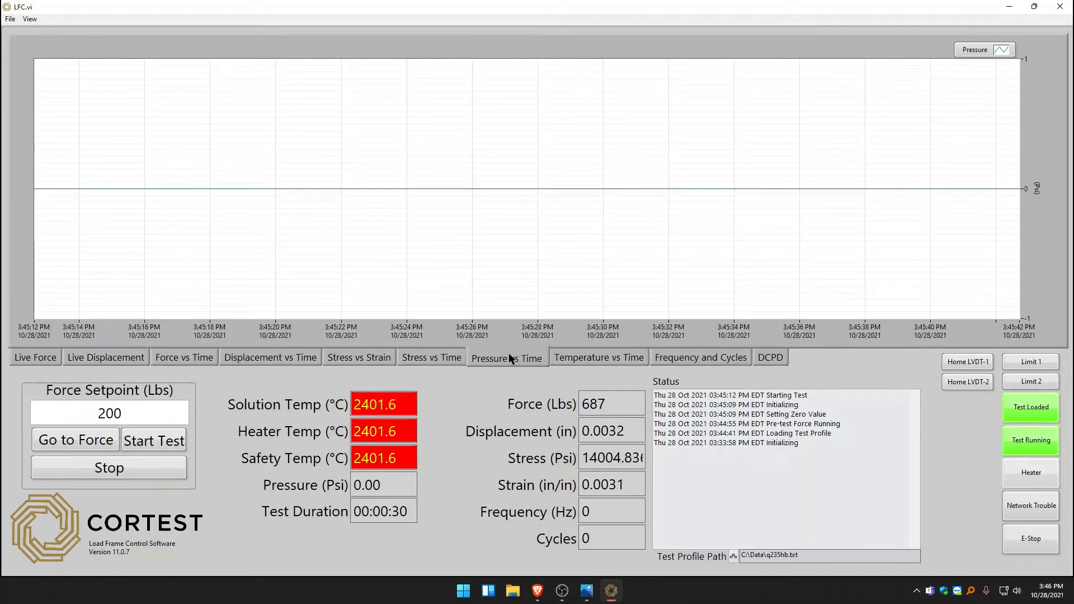
{"action": "left_click", "coordinate": [609, 357]}
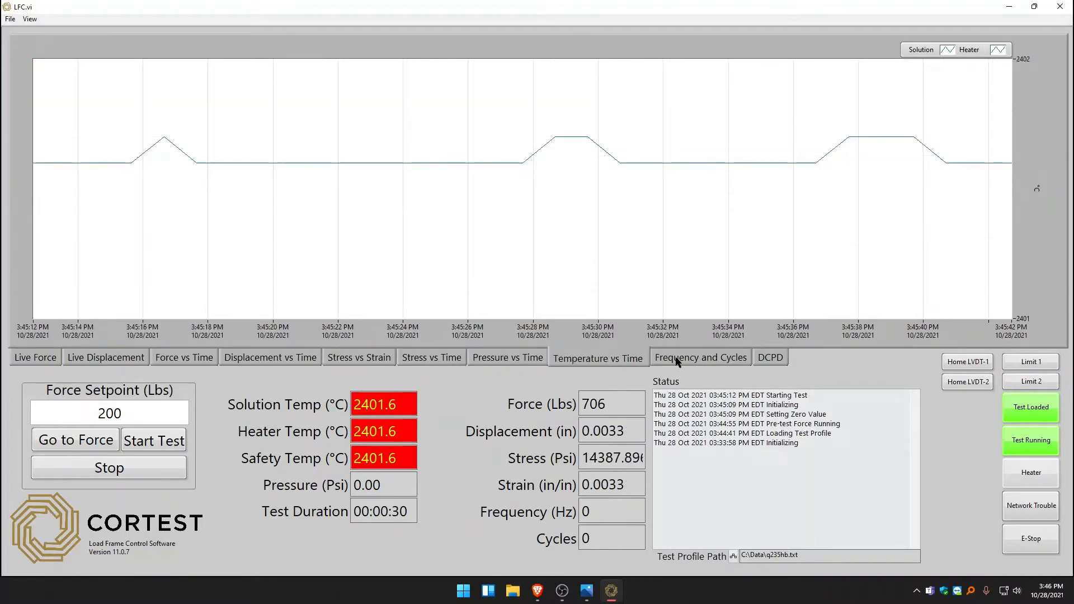
{"action": "left_click", "coordinate": [677, 360]}
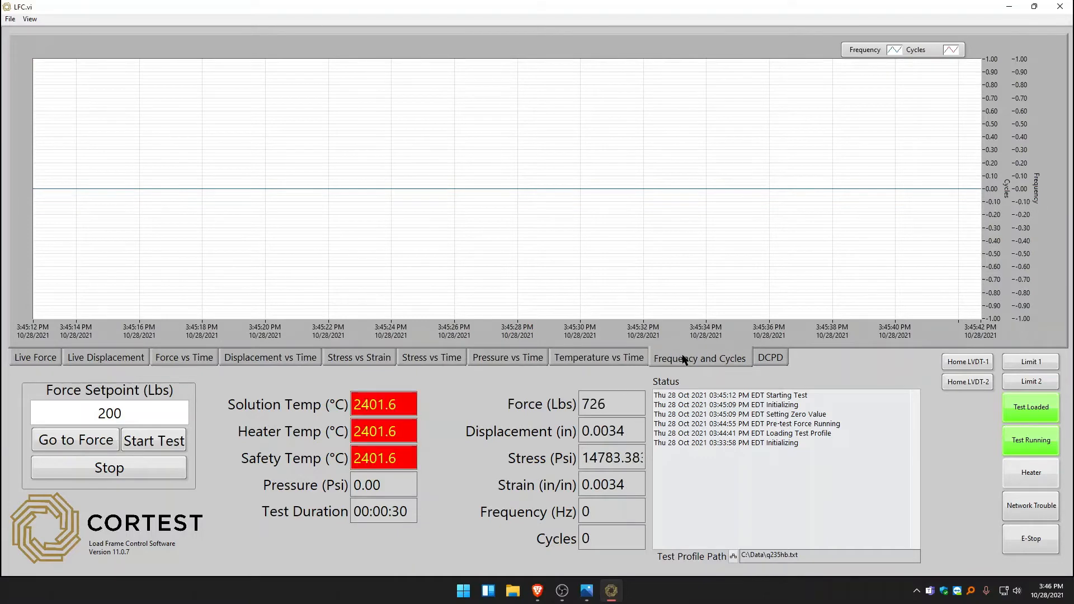
{"action": "left_click", "coordinate": [770, 359]}
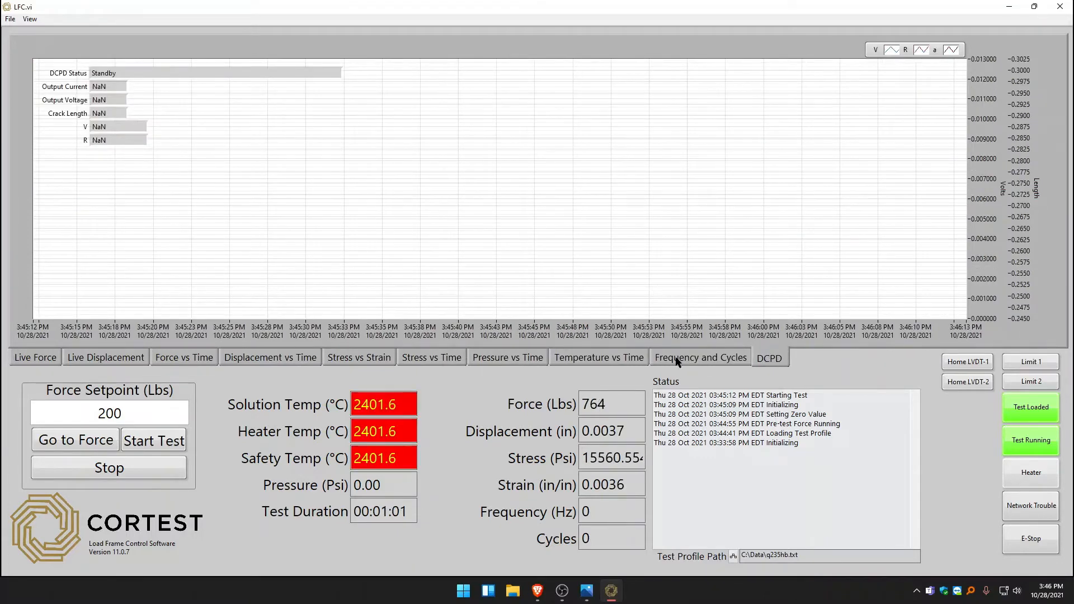
{"action": "left_click", "coordinate": [49, 357]}
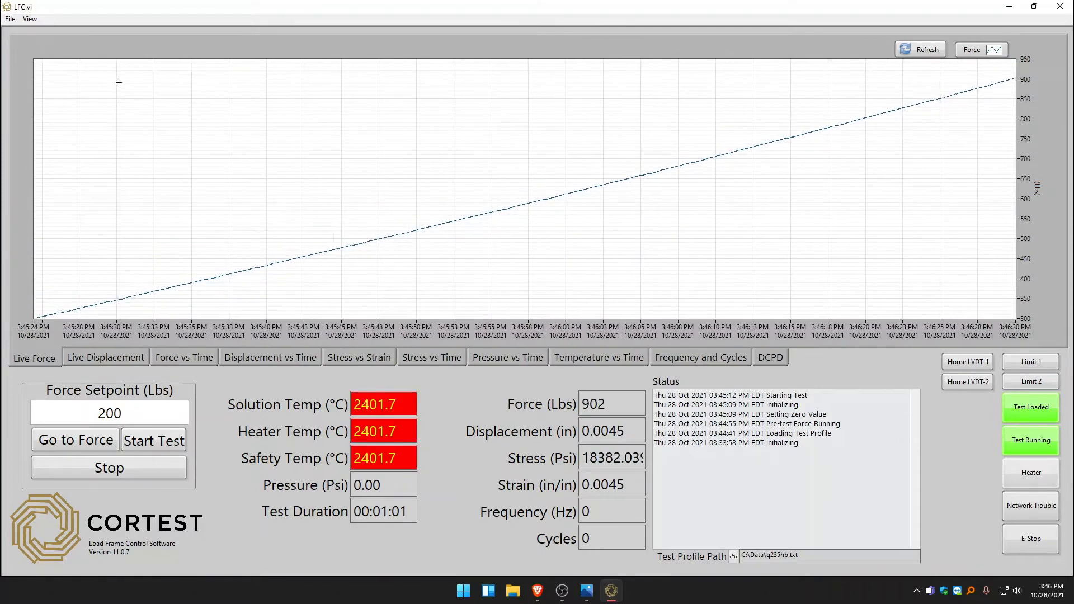
Save a velocity of 1.00E-3 in/s to the running test's profile, and return to the graphs screen
{"action": "left_click", "coordinate": [32, 21]}
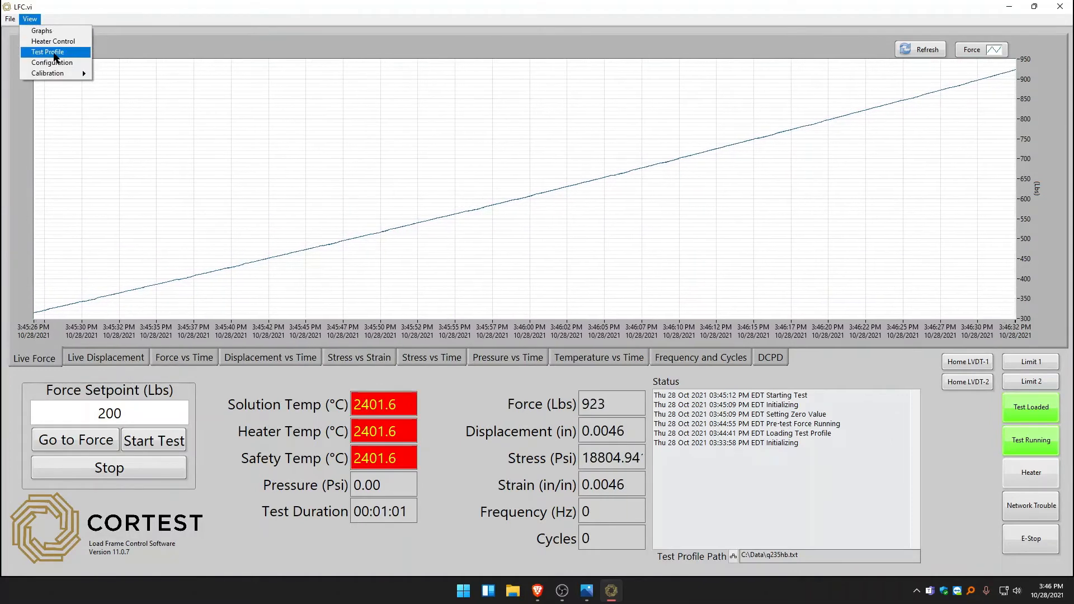
{"action": "left_click", "coordinate": [55, 54]}
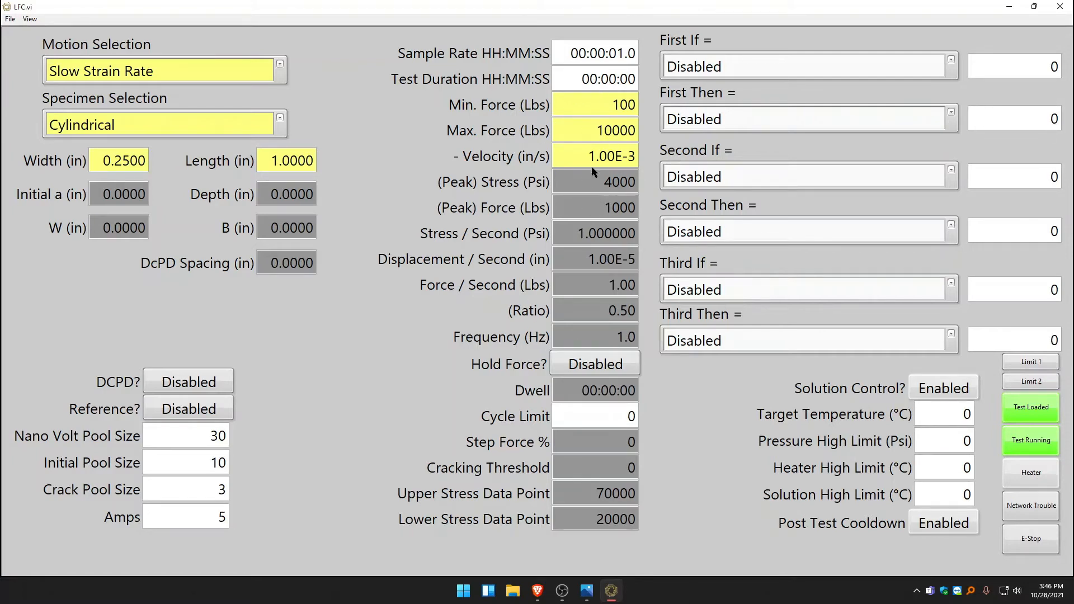
{"action": "left_click", "coordinate": [10, 20]}
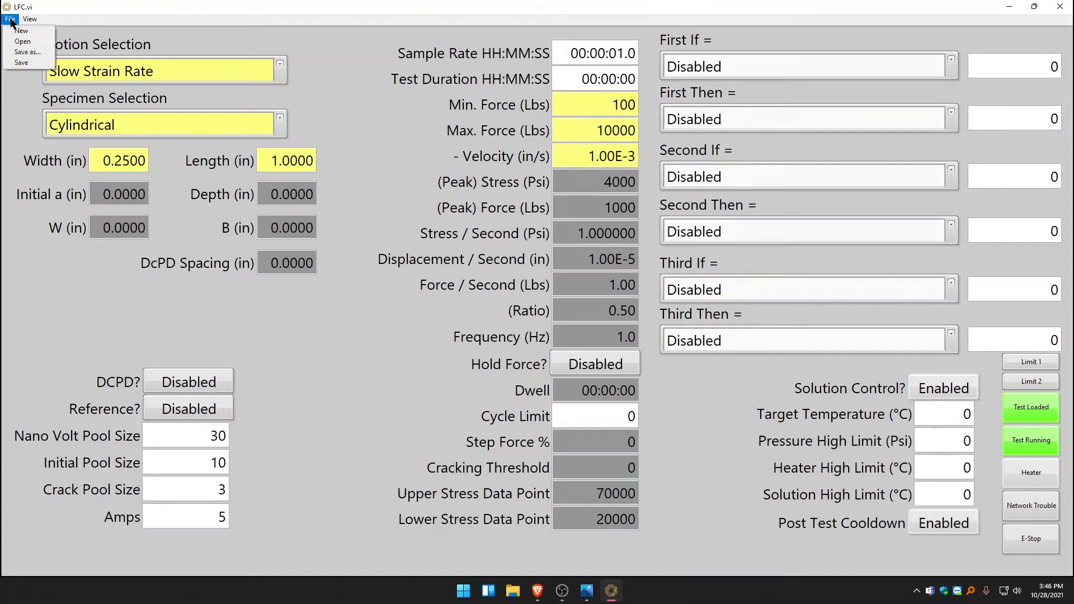
{"action": "left_click", "coordinate": [23, 63]}
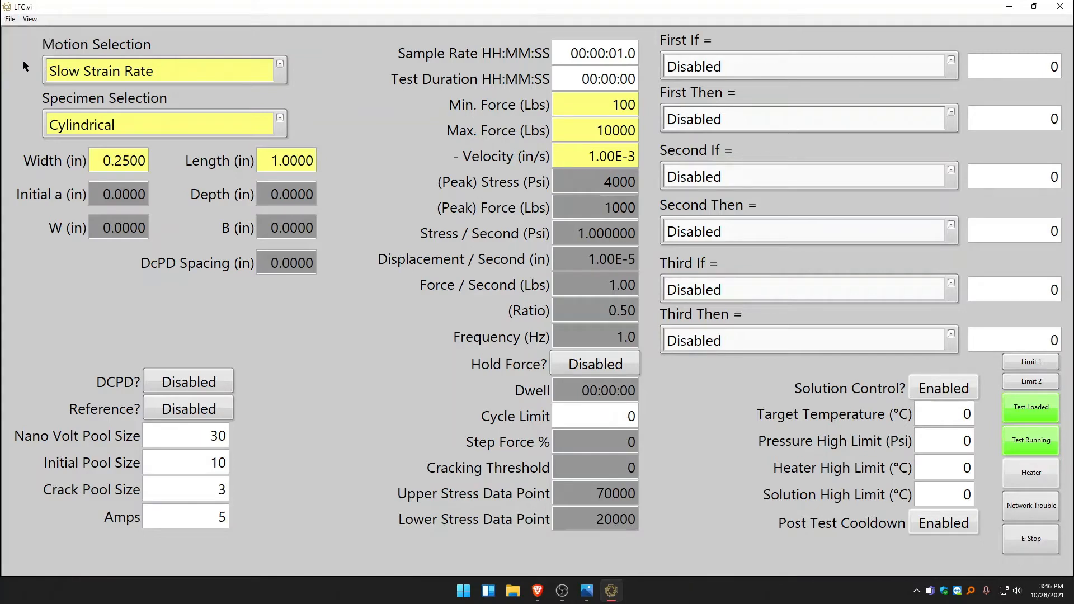
{"action": "left_click", "coordinate": [28, 21]}
{"action": "left_click", "coordinate": [35, 32]}
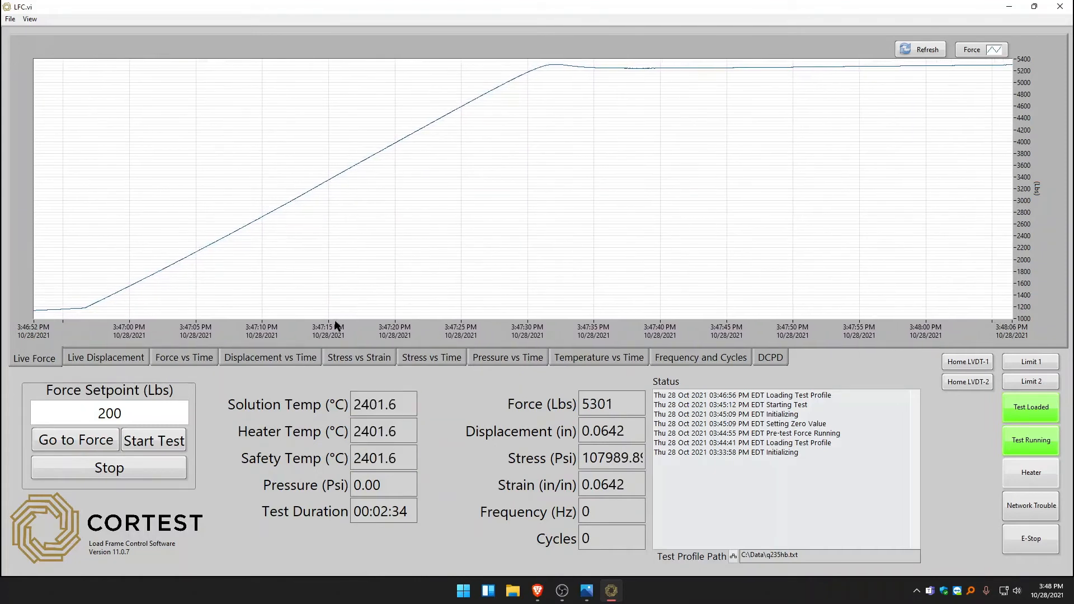
Examine the running test's stress-strain, live force, live displacement and stress-time graphs, and return to the live force graph
{"action": "left_click", "coordinate": [360, 359]}
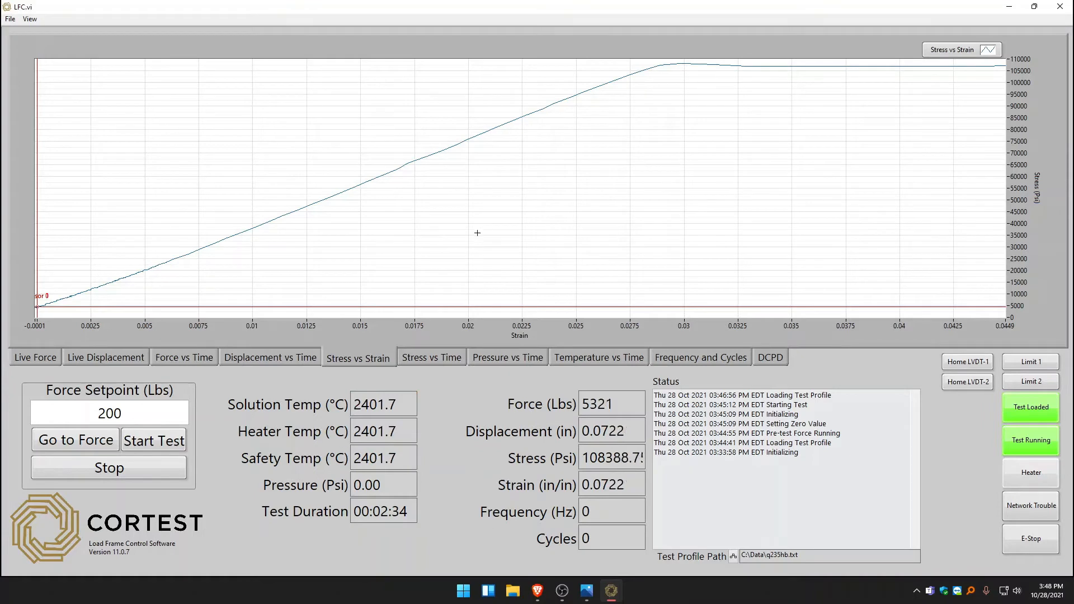
{"action": "left_click", "coordinate": [31, 359]}
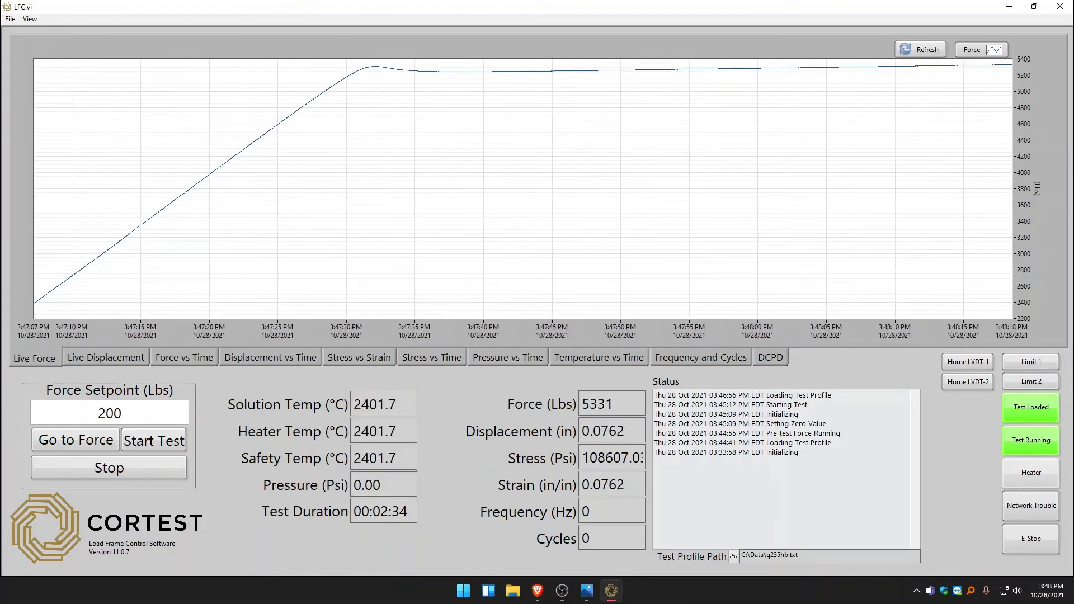
{"action": "left_click", "coordinate": [105, 358]}
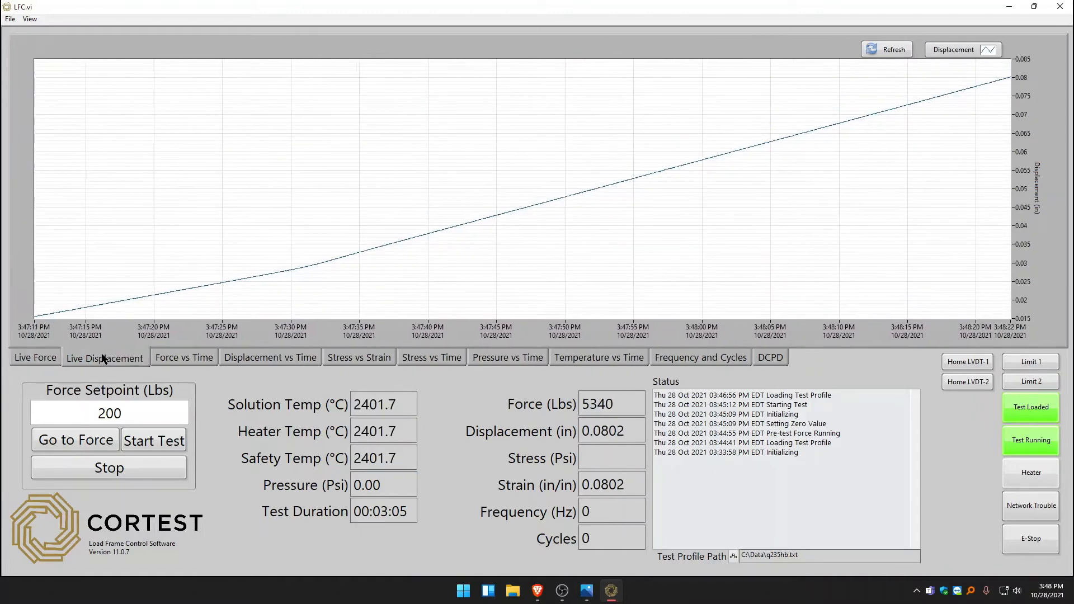
{"action": "left_click", "coordinate": [40, 359]}
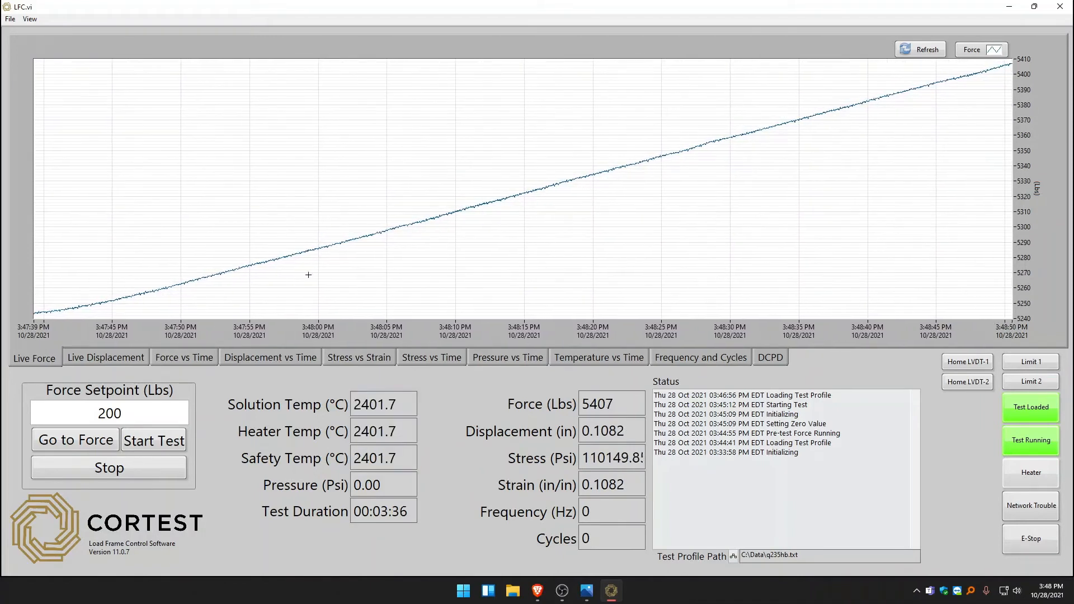
{"action": "left_click", "coordinate": [357, 357]}
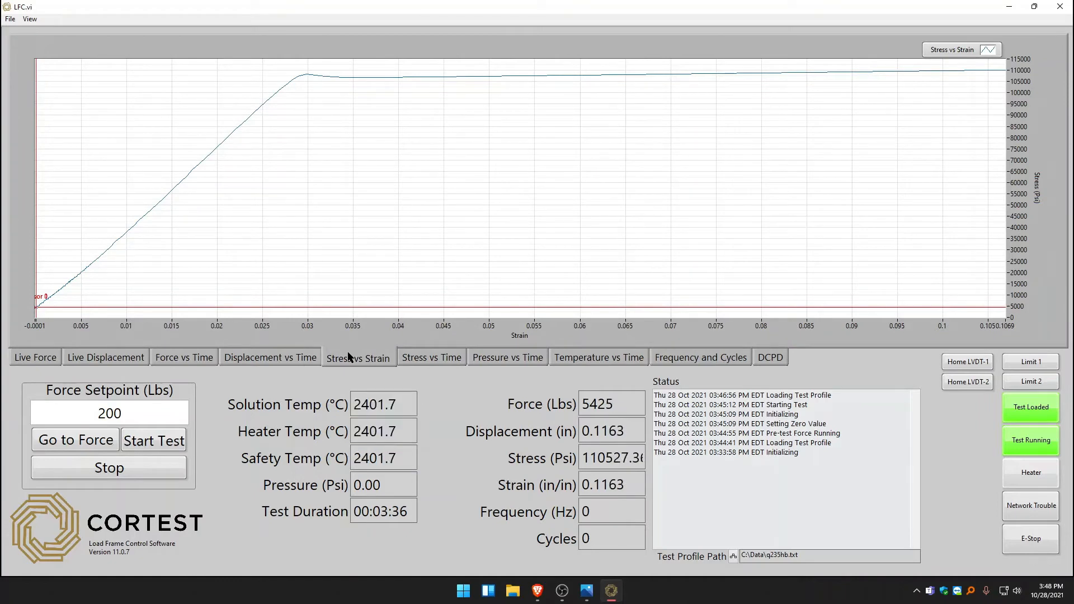
{"action": "left_click", "coordinate": [418, 361]}
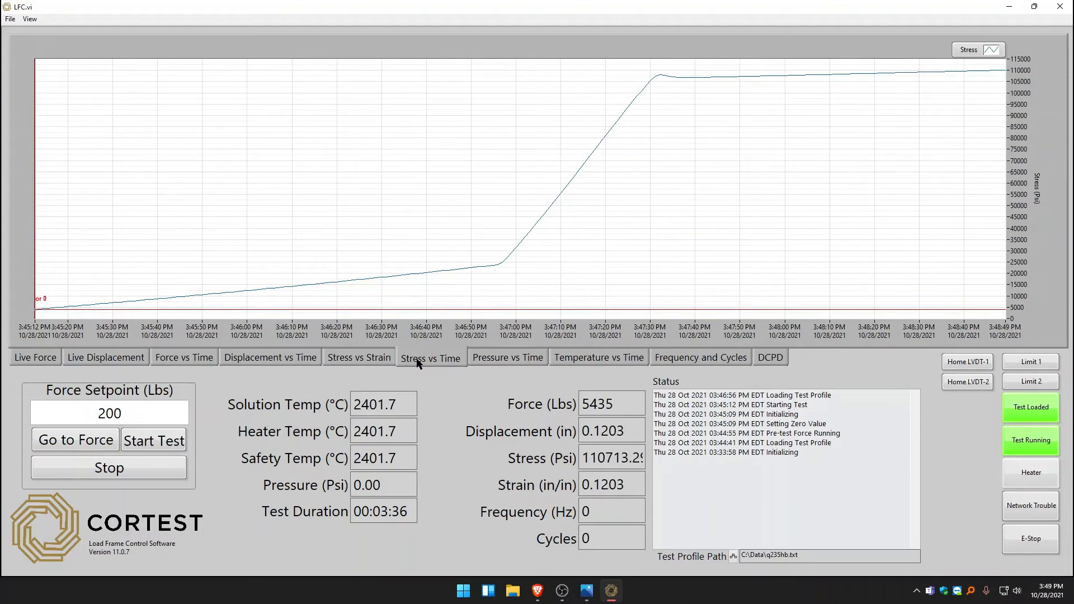
{"action": "left_click", "coordinate": [364, 358]}
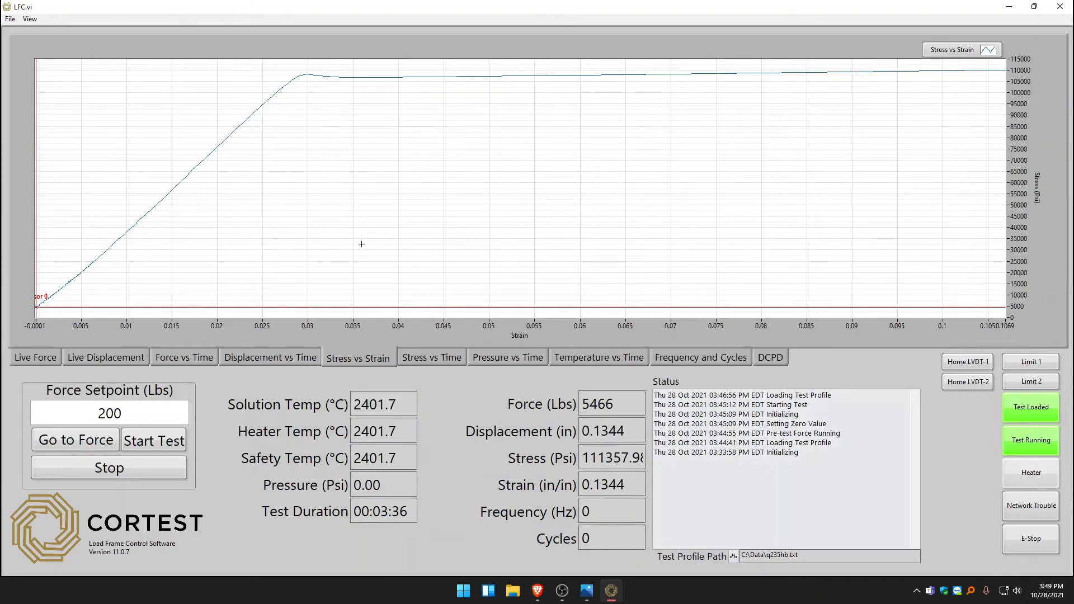
{"action": "left_click", "coordinate": [53, 362]}
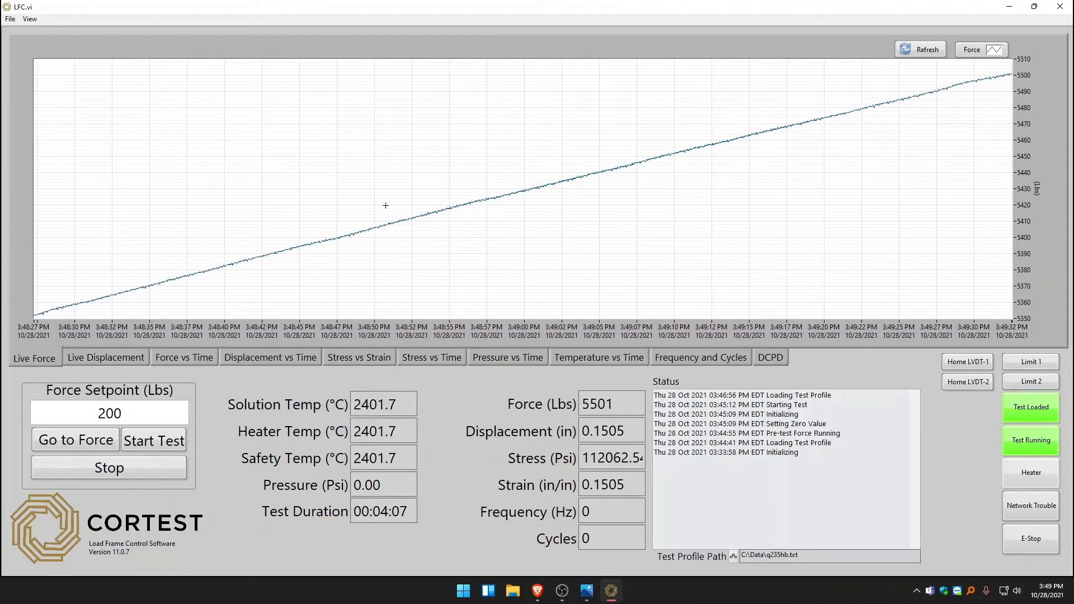
{"action": "left_click", "coordinate": [351, 359]}
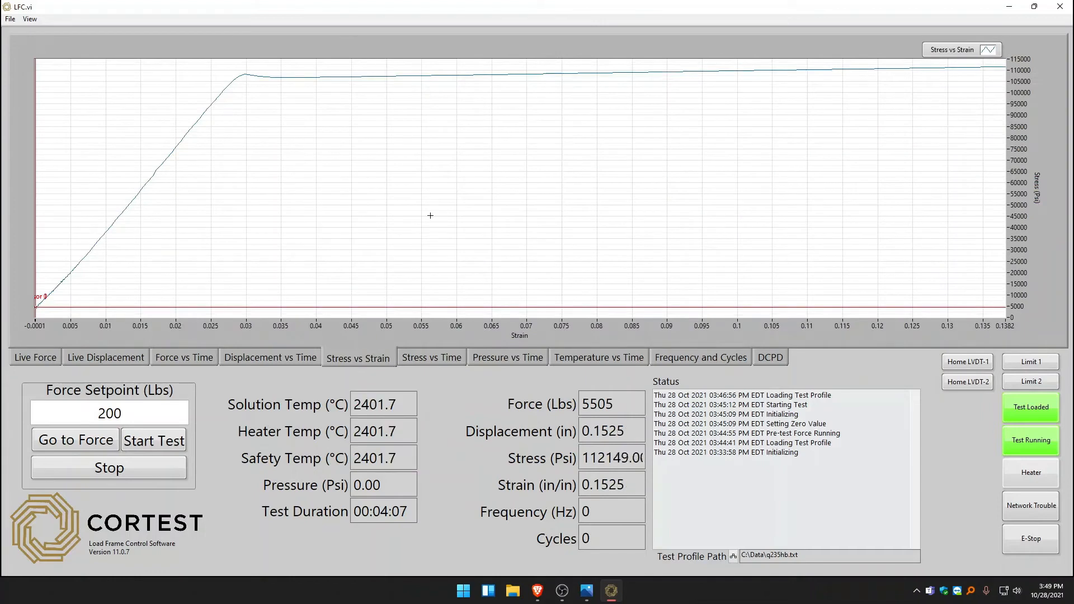
{"action": "left_click", "coordinate": [37, 359]}
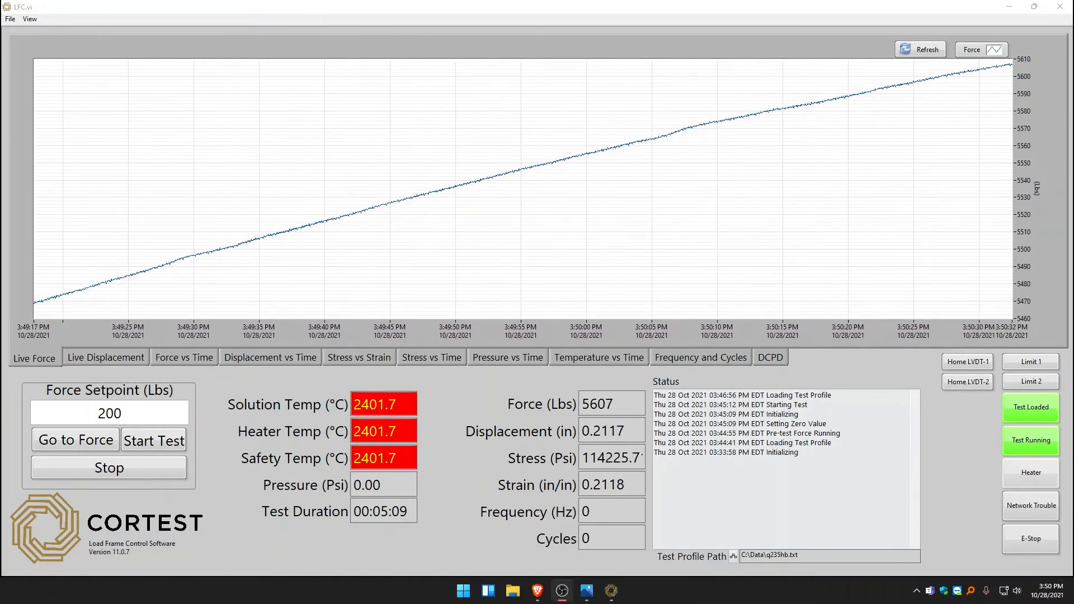
{"action": "left_click", "coordinate": [338, 358]}
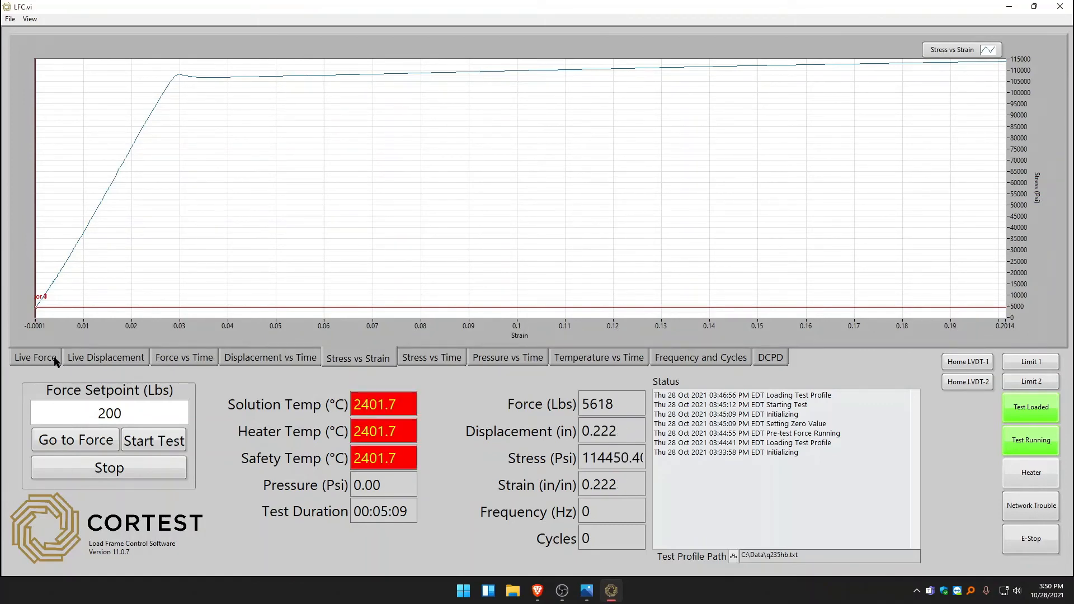
{"action": "left_click", "coordinate": [35, 358]}
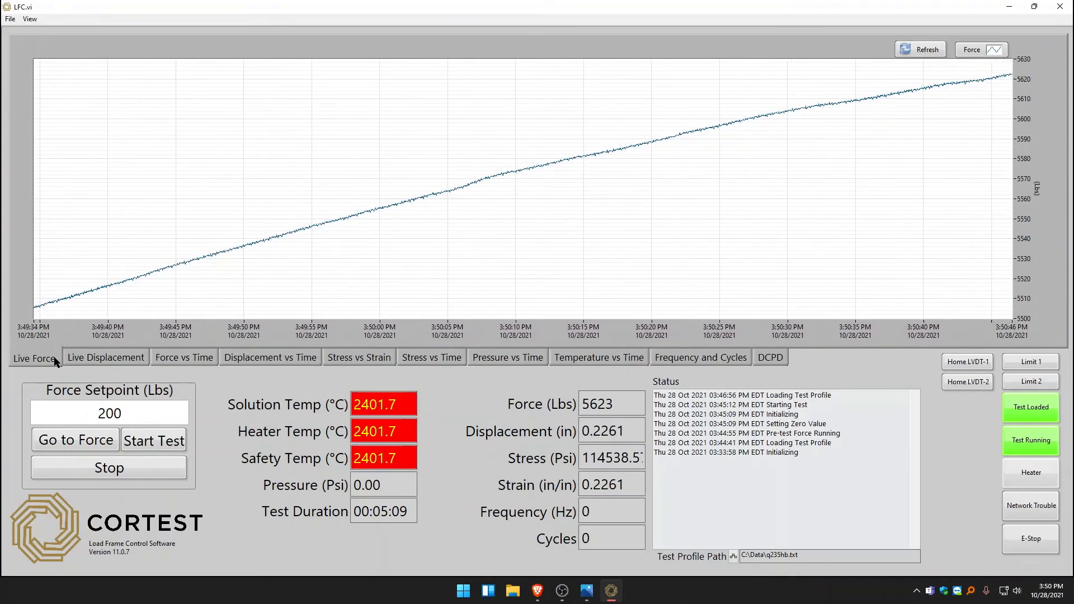
Raise the velocity in the running test's profile to 1.00E-2 in/s, save it, and return to the graphs screen
{"action": "left_click", "coordinate": [35, 20]}
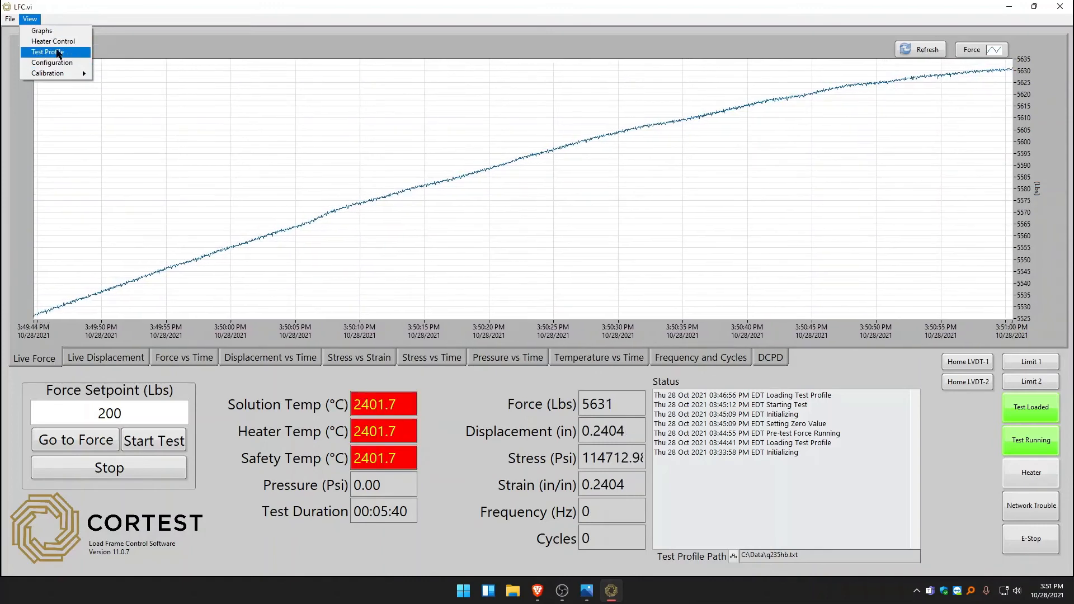
{"action": "left_click", "coordinate": [56, 63]}
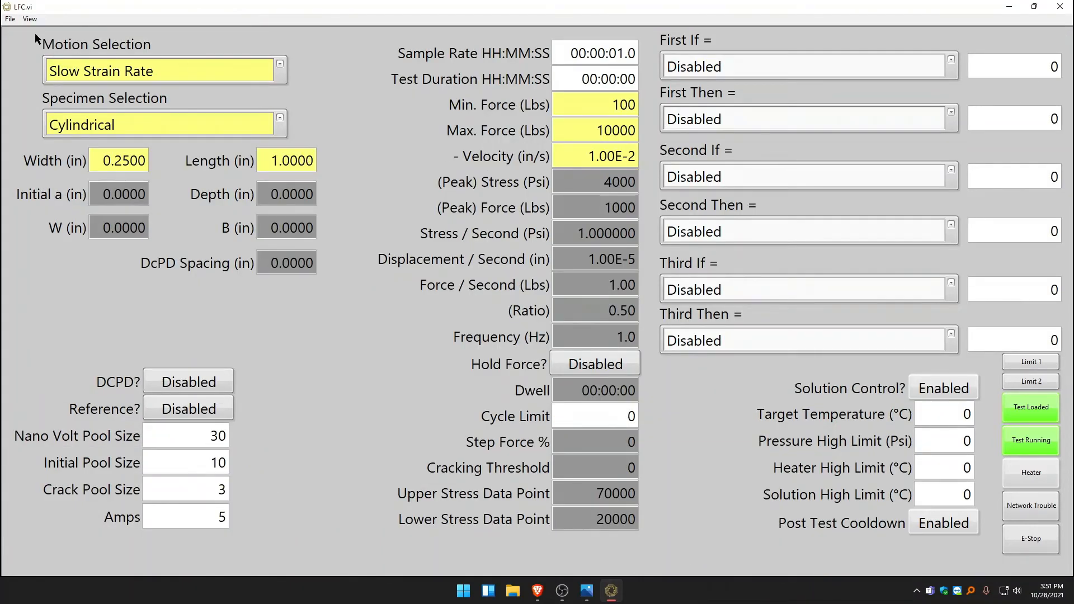
{"action": "left_click", "coordinate": [9, 19]}
{"action": "left_click", "coordinate": [29, 20]}
{"action": "left_click", "coordinate": [82, 69]}
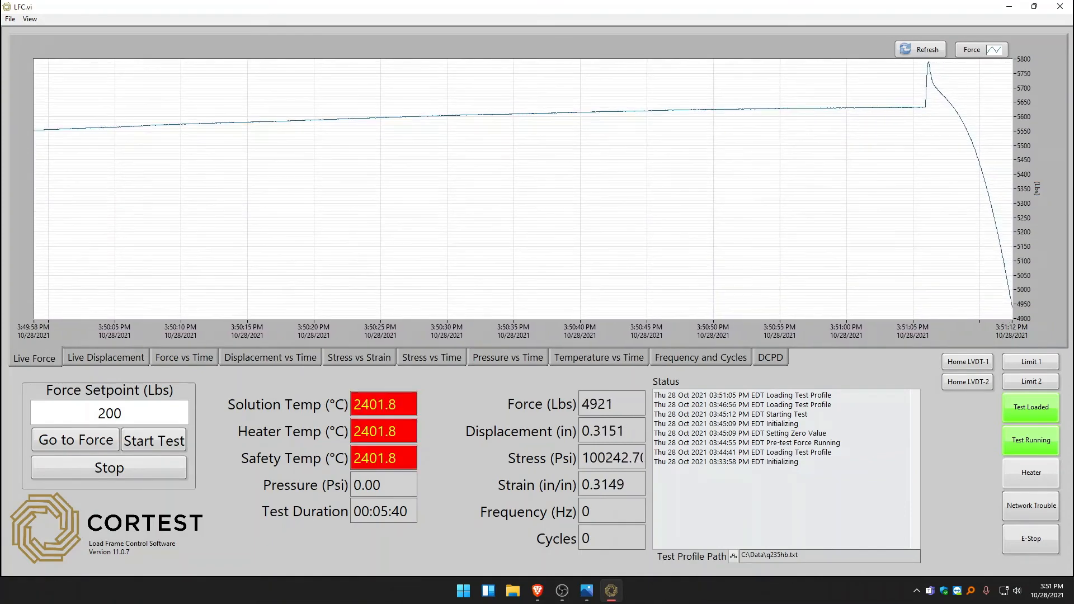
Review the stopped test's force, displacement, stress-strain, stress, pressure, temperature, and frequency and cycles graphs
{"action": "key", "text": "alt+Tab"}
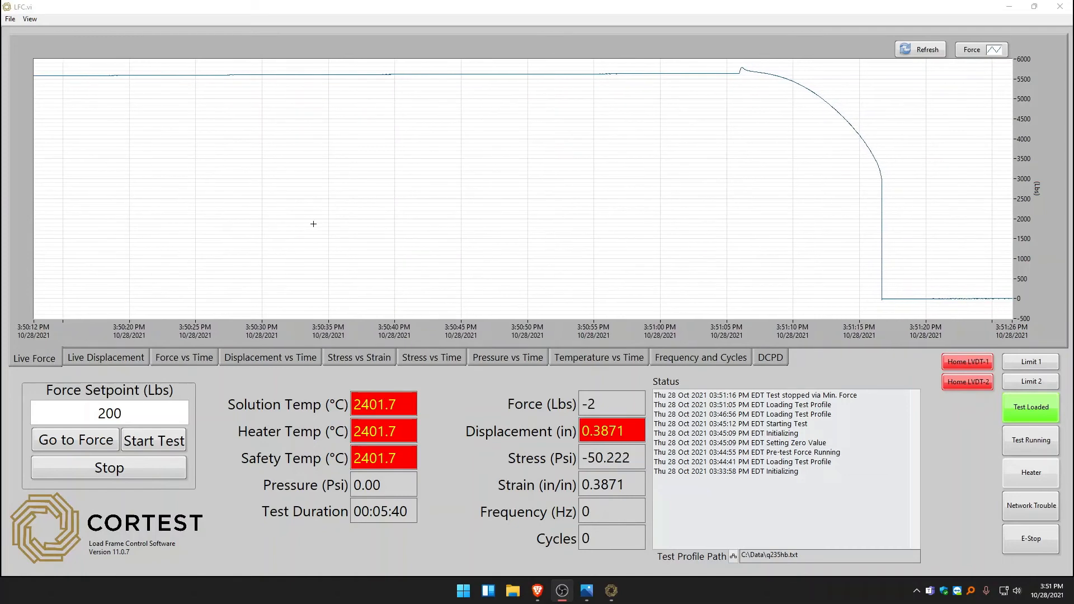
{"action": "left_click", "coordinate": [196, 360]}
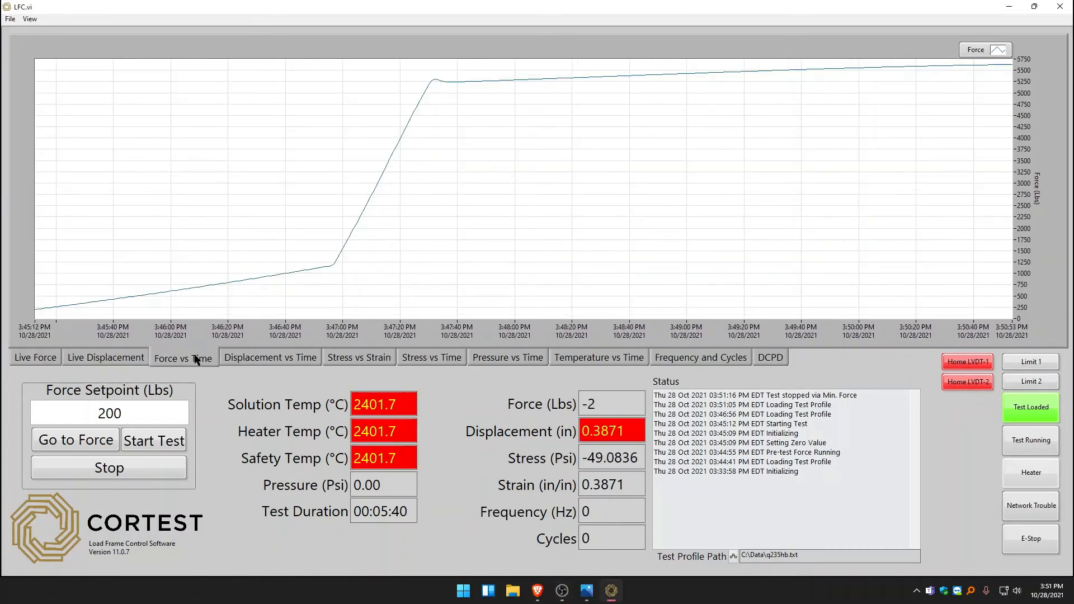
{"action": "left_click", "coordinate": [251, 359]}
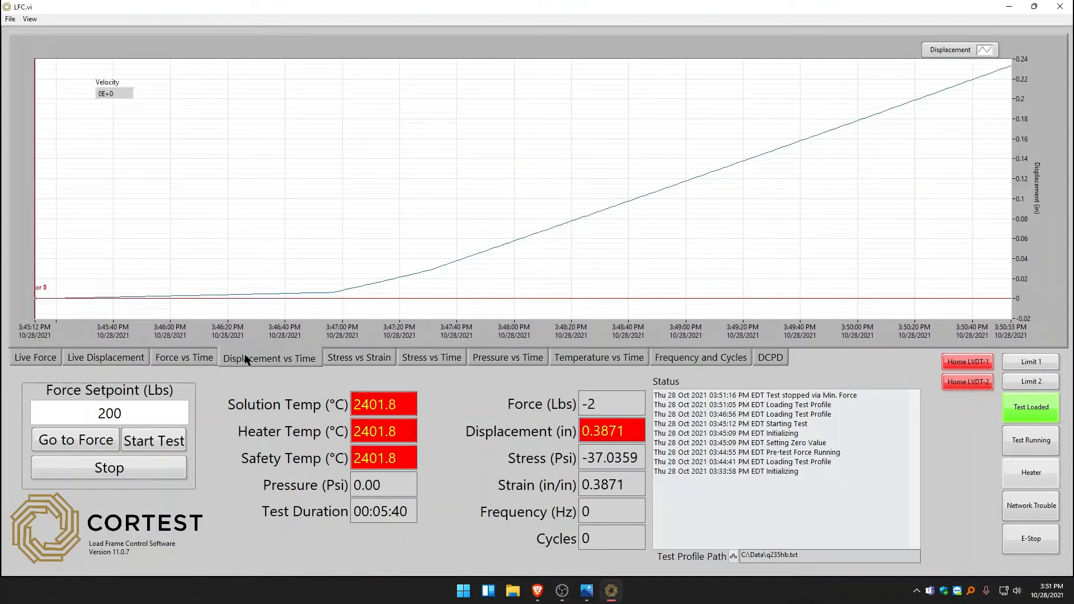
{"action": "left_click", "coordinate": [348, 359]}
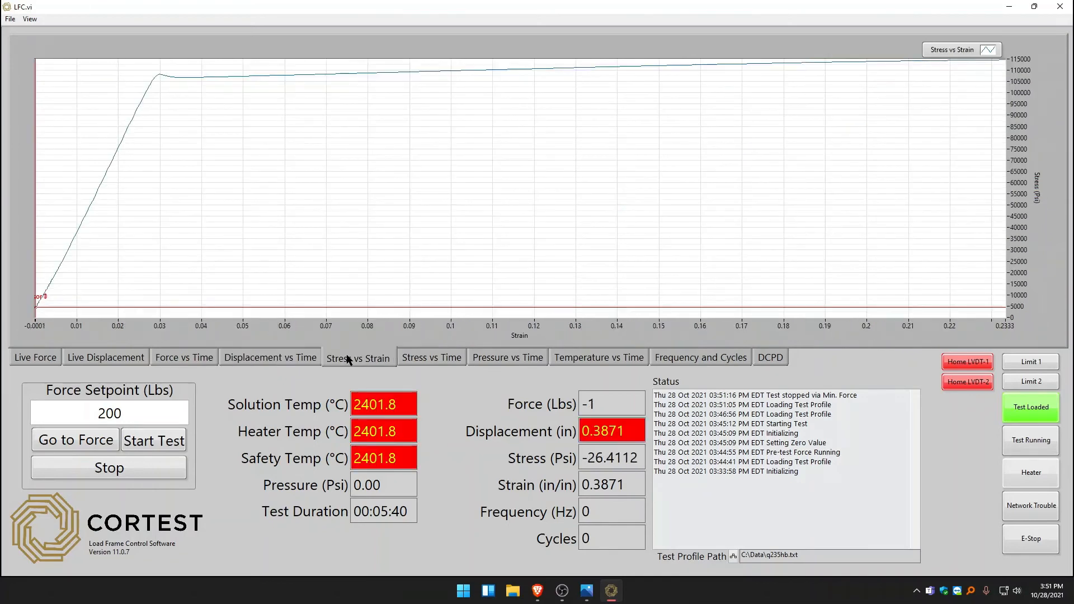
{"action": "left_click", "coordinate": [412, 360]}
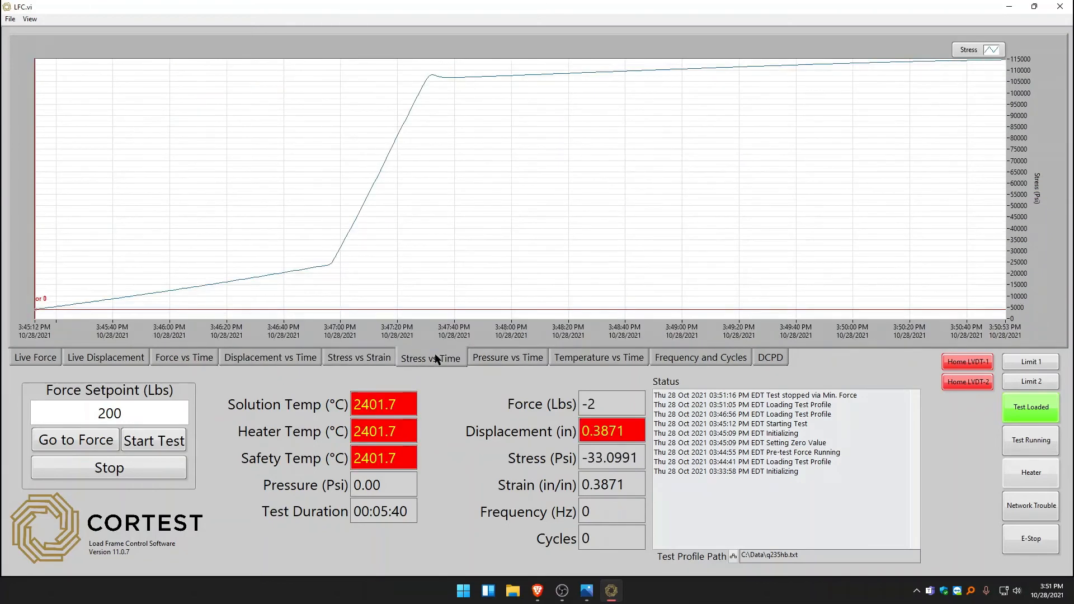
{"action": "left_click", "coordinate": [503, 360]}
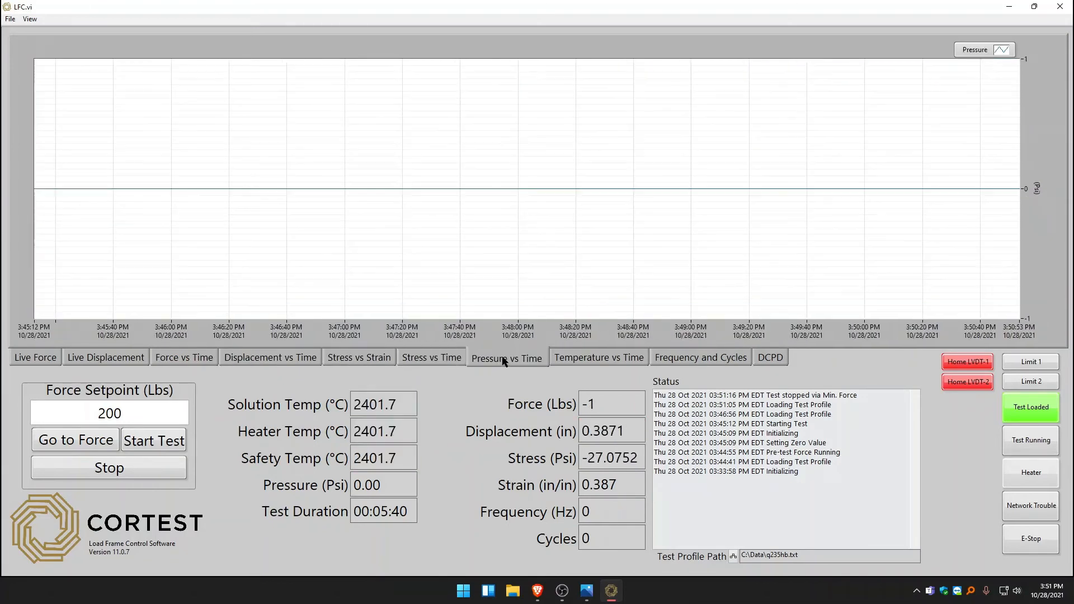
{"action": "left_click", "coordinate": [595, 360]}
{"action": "left_click", "coordinate": [685, 360]}
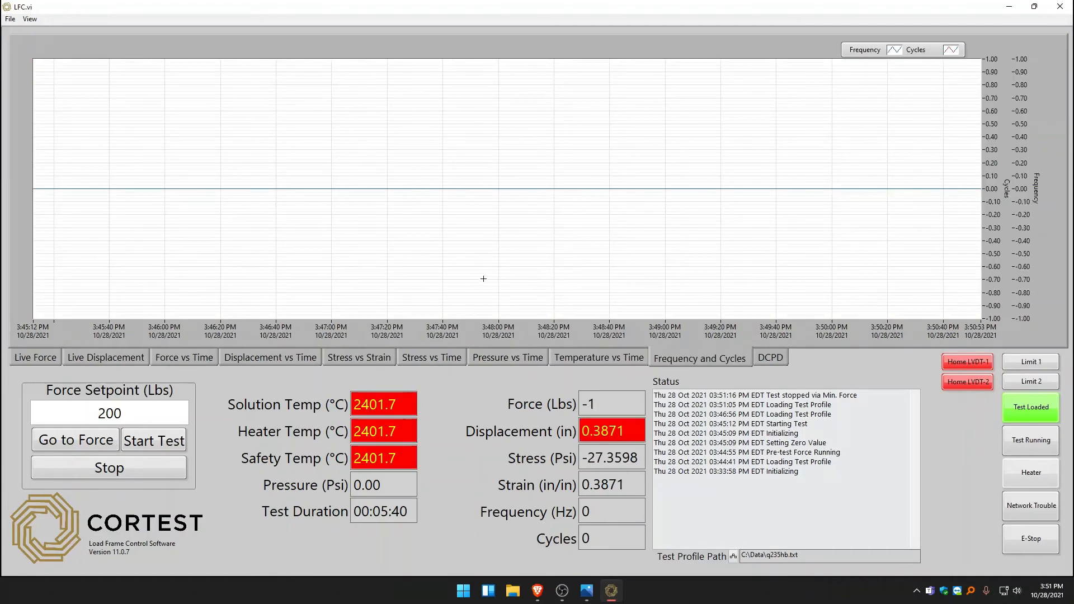
Exit the load frame control software and launch the LFC Review Tool from the desktop
{"action": "left_click", "coordinate": [1070, 13]}
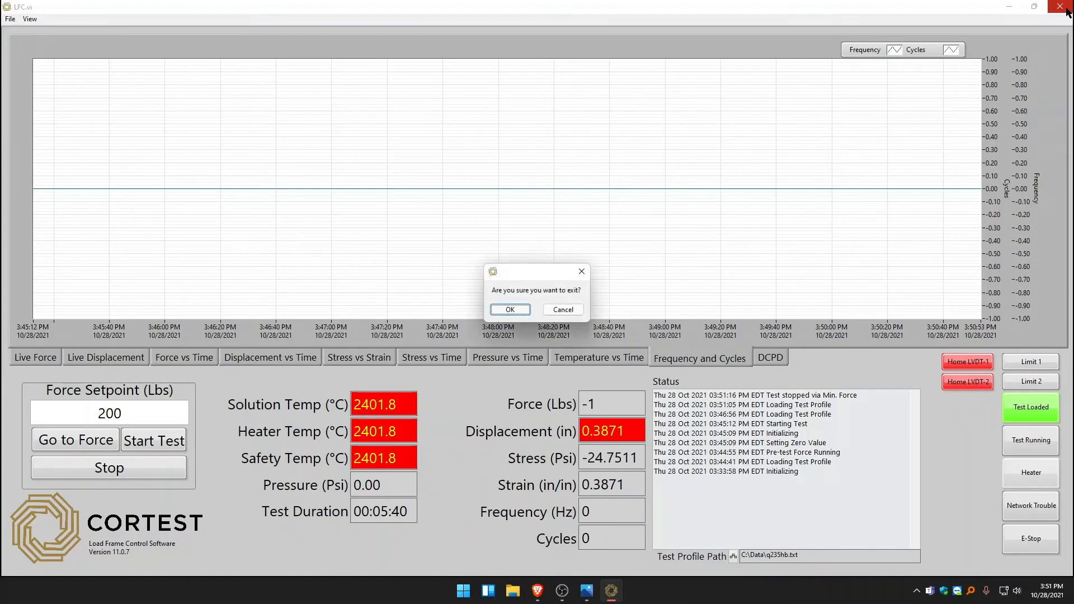
{"action": "left_click", "coordinate": [526, 315]}
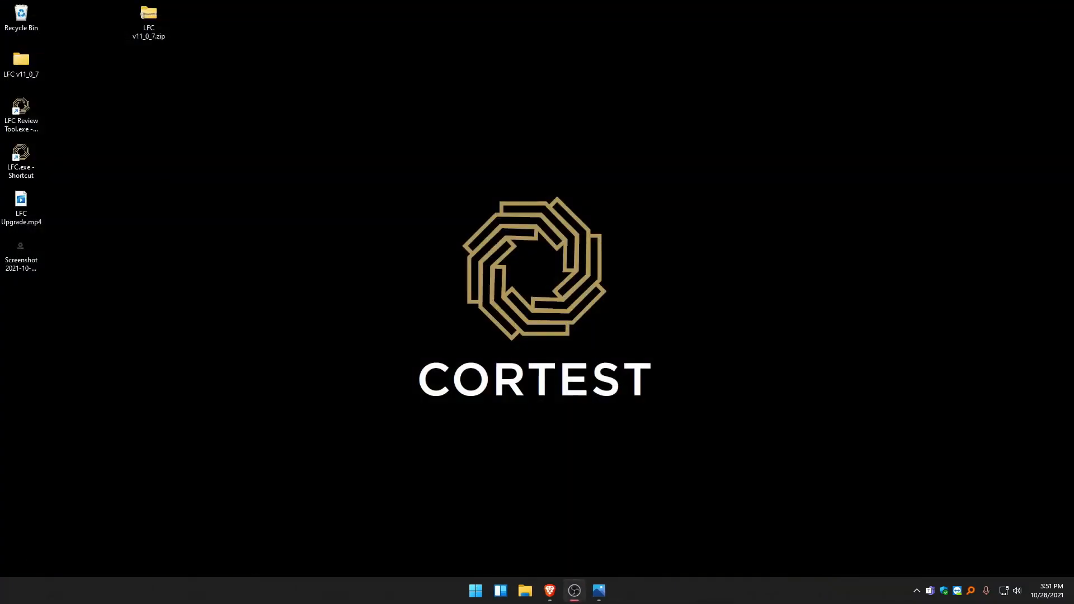
{"action": "double_click", "coordinate": [22, 112]}
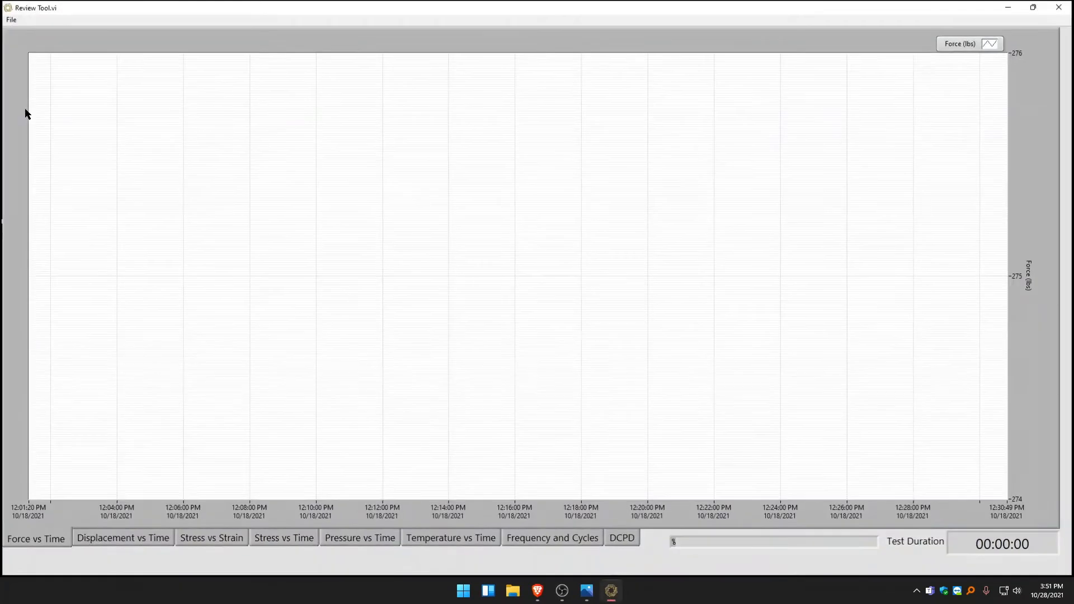
Open q235hb.dat from the Data folder and review its displacement, stress-strain, stress and pressure graphs
{"action": "left_click", "coordinate": [9, 21]}
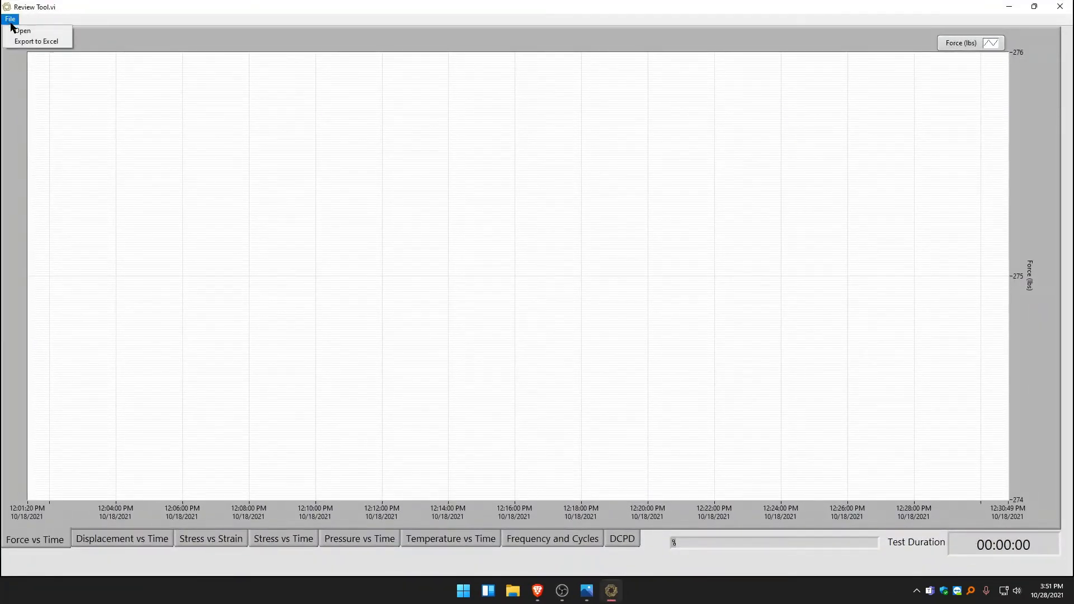
{"action": "left_click", "coordinate": [18, 32]}
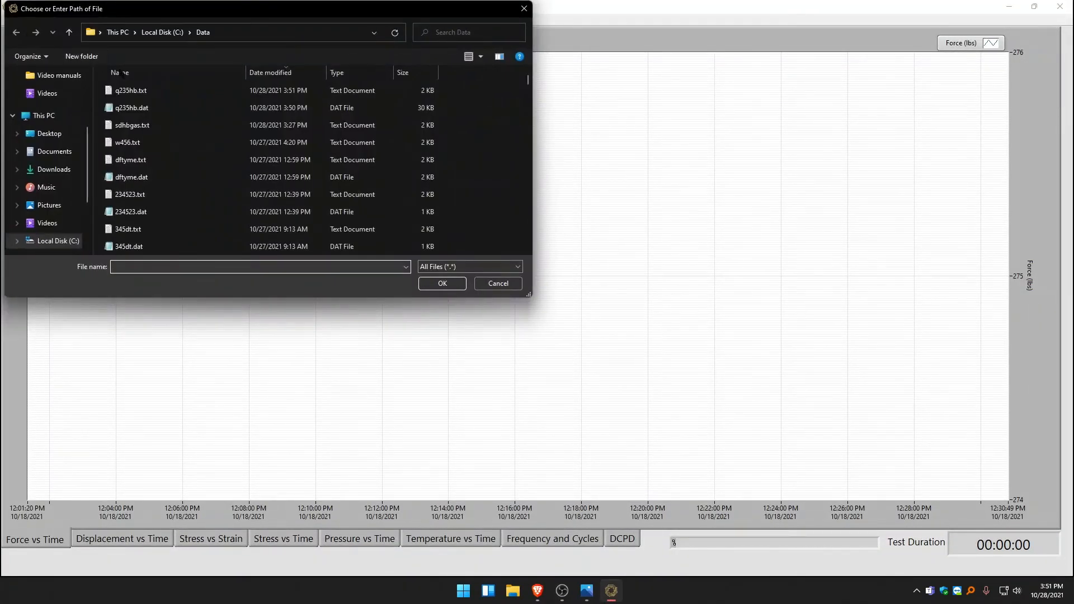
{"action": "double_click", "coordinate": [152, 109]}
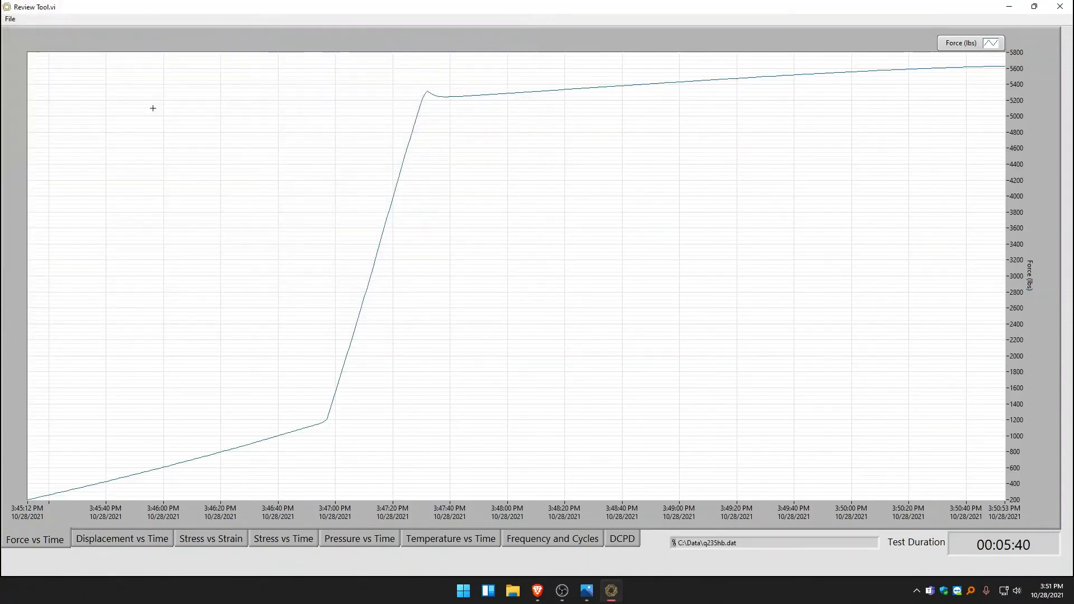
{"action": "left_click", "coordinate": [140, 539]}
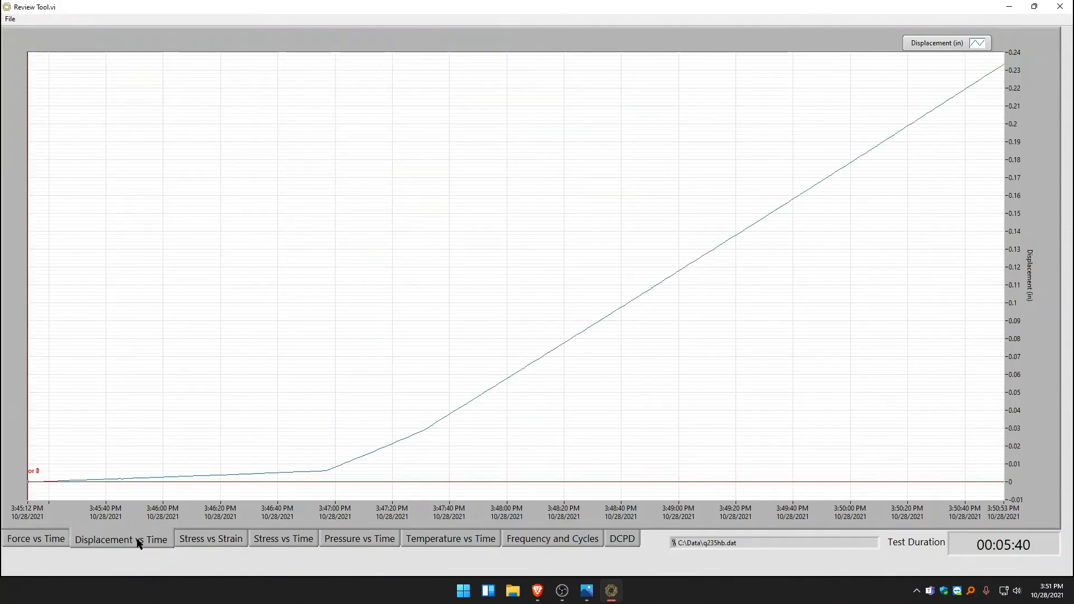
{"action": "left_click", "coordinate": [209, 545]}
{"action": "left_click", "coordinate": [265, 541]}
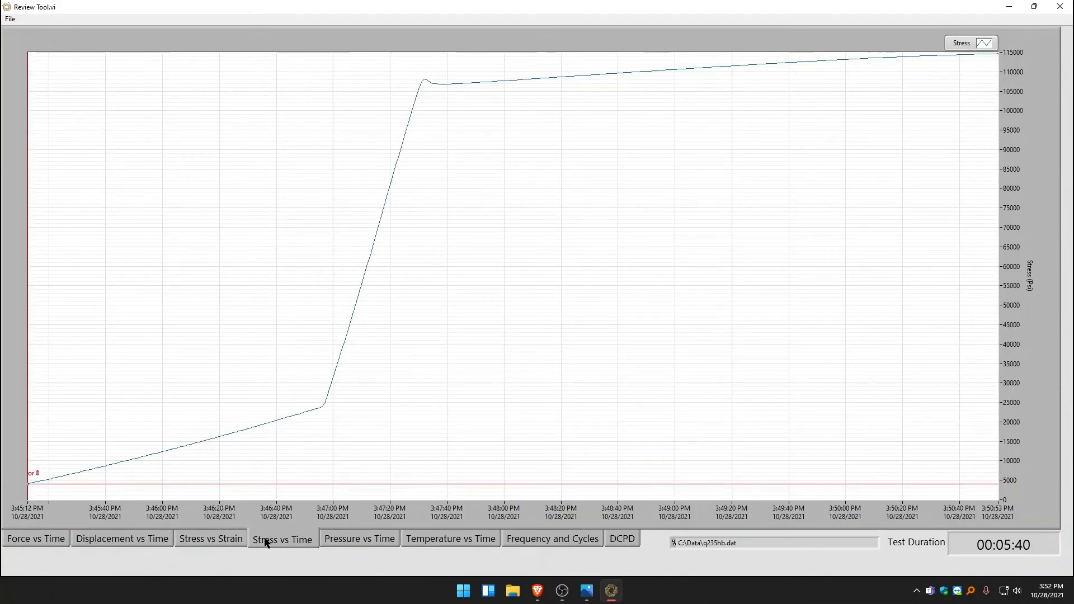
{"action": "left_click", "coordinate": [360, 540]}
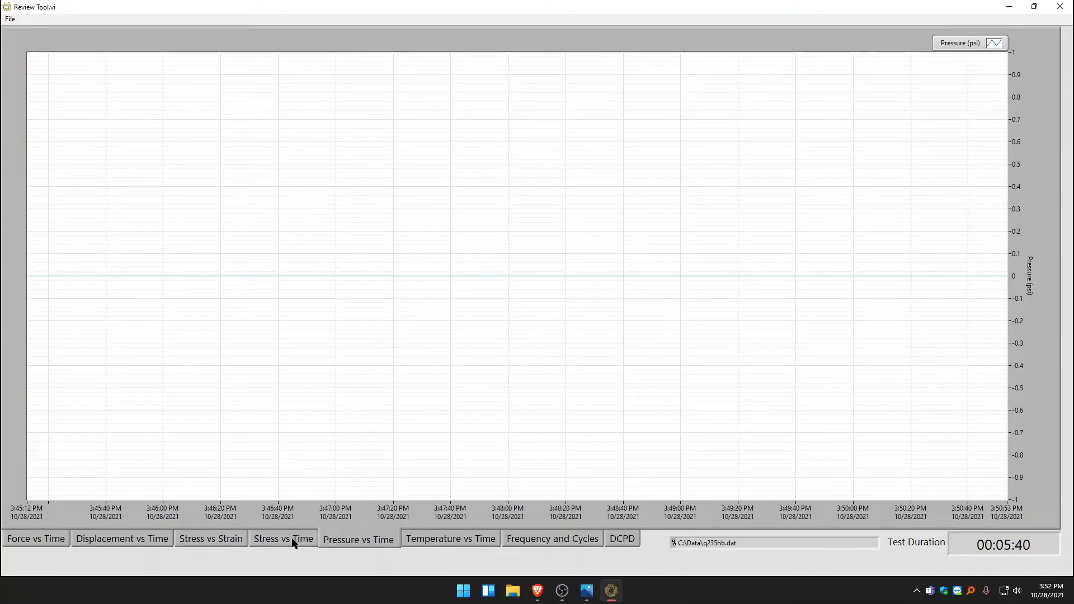
Export the q235hb test data to Excel and look through the exported q235hb.xls spreadsheet
{"action": "left_click", "coordinate": [19, 23]}
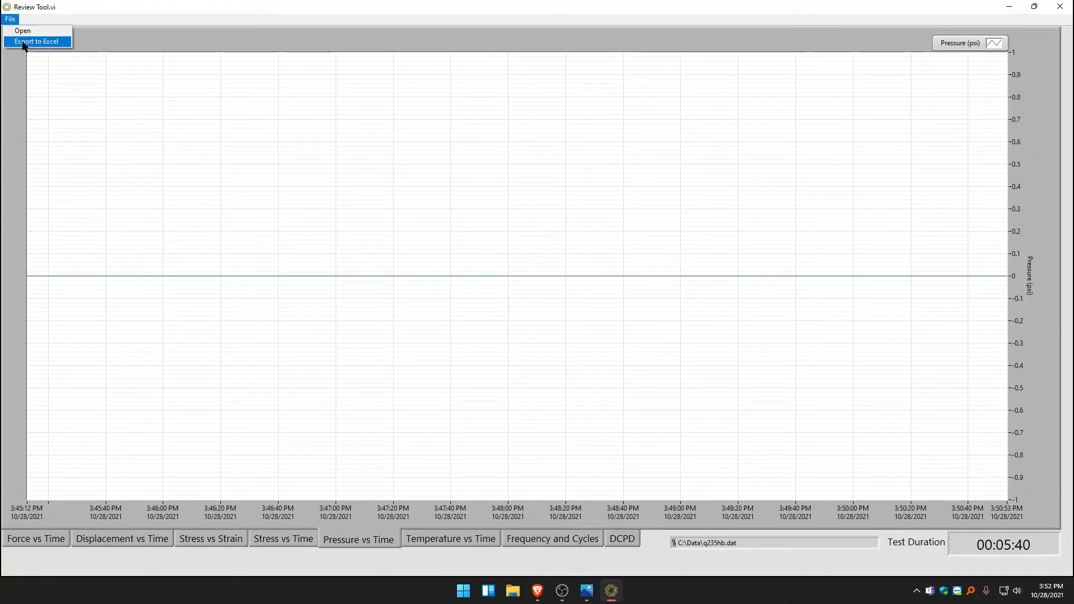
{"action": "left_click", "coordinate": [22, 42]}
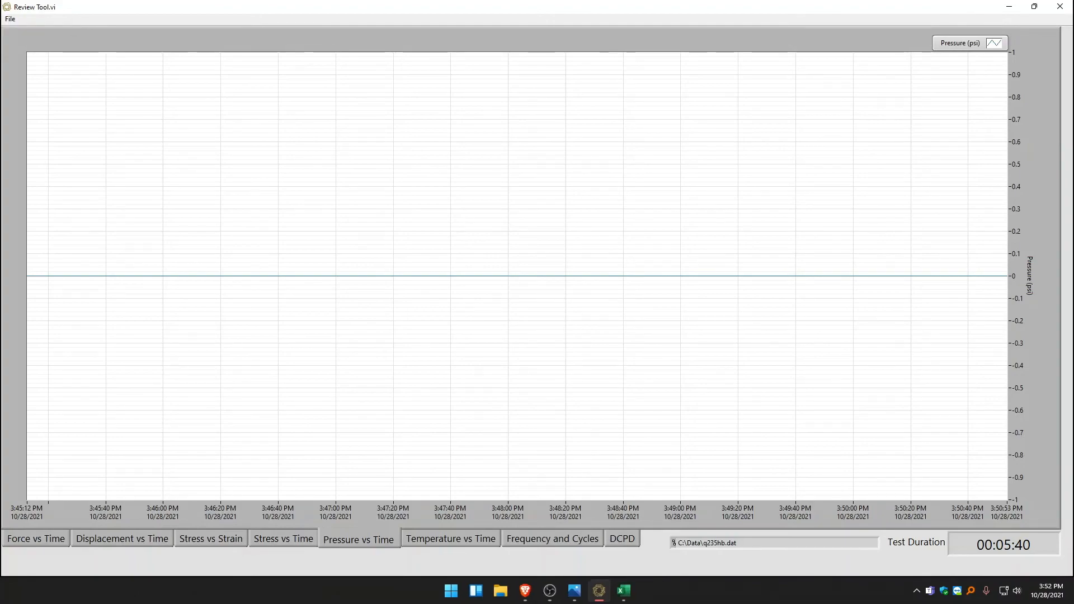
{"action": "left_click_drag", "start_coordinate": [663, 0], "coordinate": [616, 166]}
{"action": "double_click", "coordinate": [655, 167]}
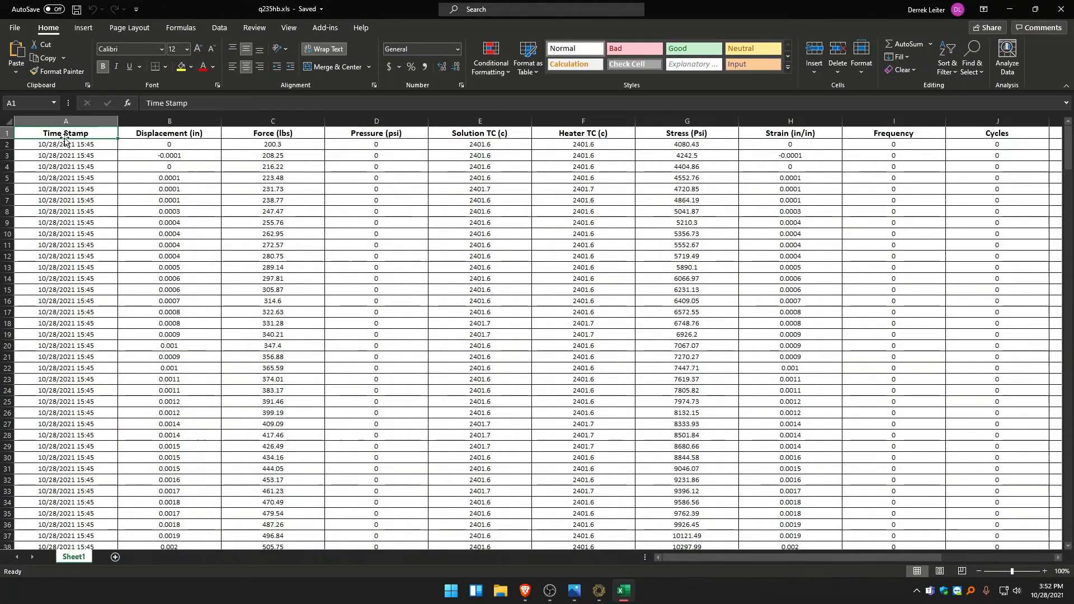
{"action": "scroll", "coordinate": [168, 207], "scroll_direction": "down", "scroll_amount": 4}
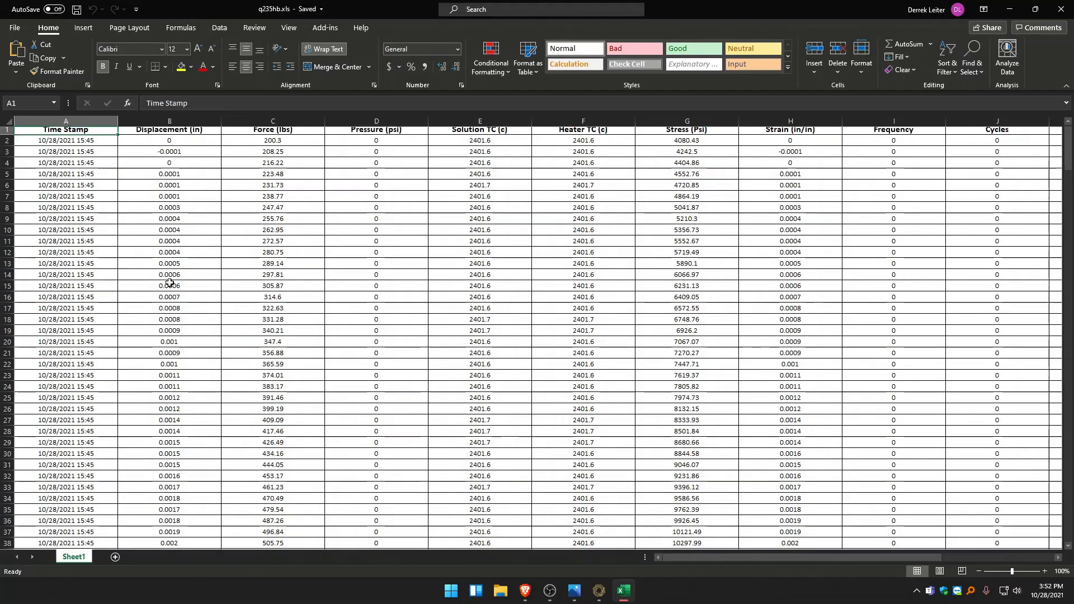
Check the rows and column headings of the exported q235hb.xls spreadsheet and close the workbook
{"action": "scroll", "coordinate": [178, 356], "scroll_direction": "down", "scroll_amount": 1}
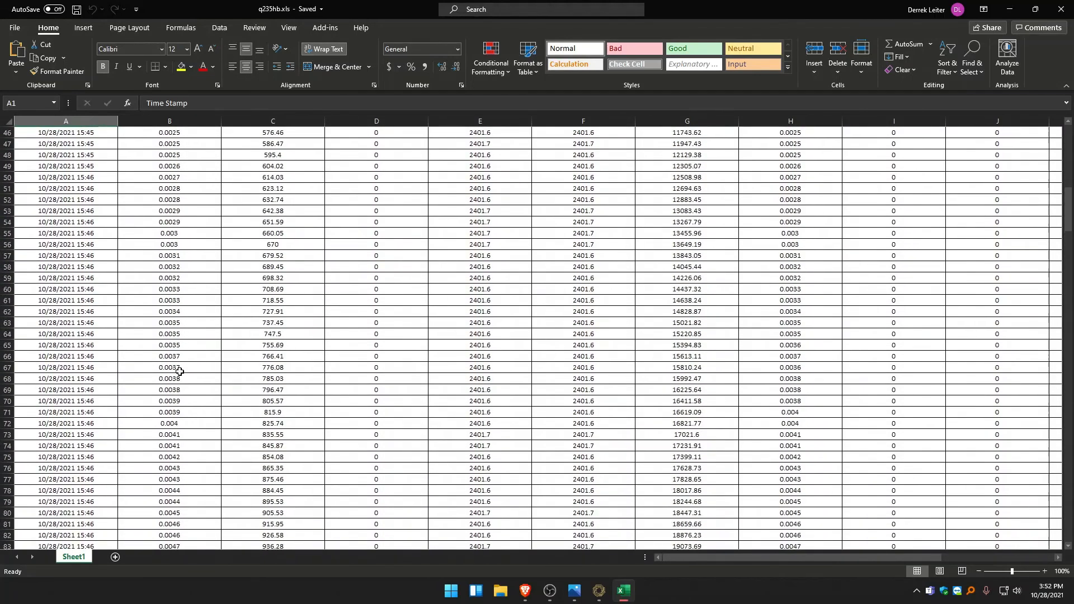
{"action": "scroll", "coordinate": [190, 351], "scroll_direction": "up", "scroll_amount": 4}
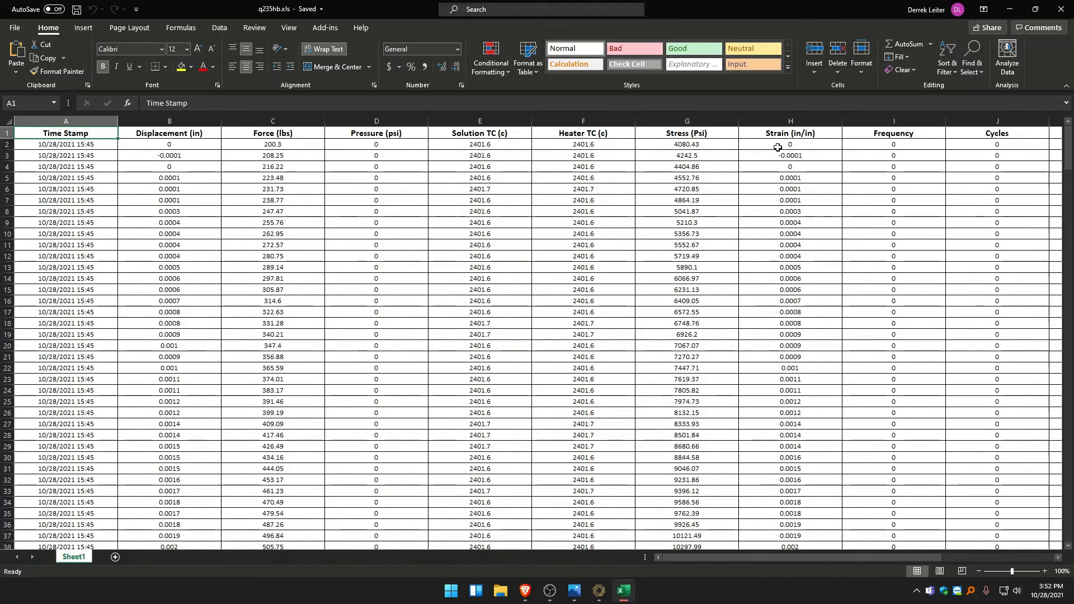
{"action": "left_click_drag", "start_coordinate": [739, 558], "coordinate": [685, 551]}
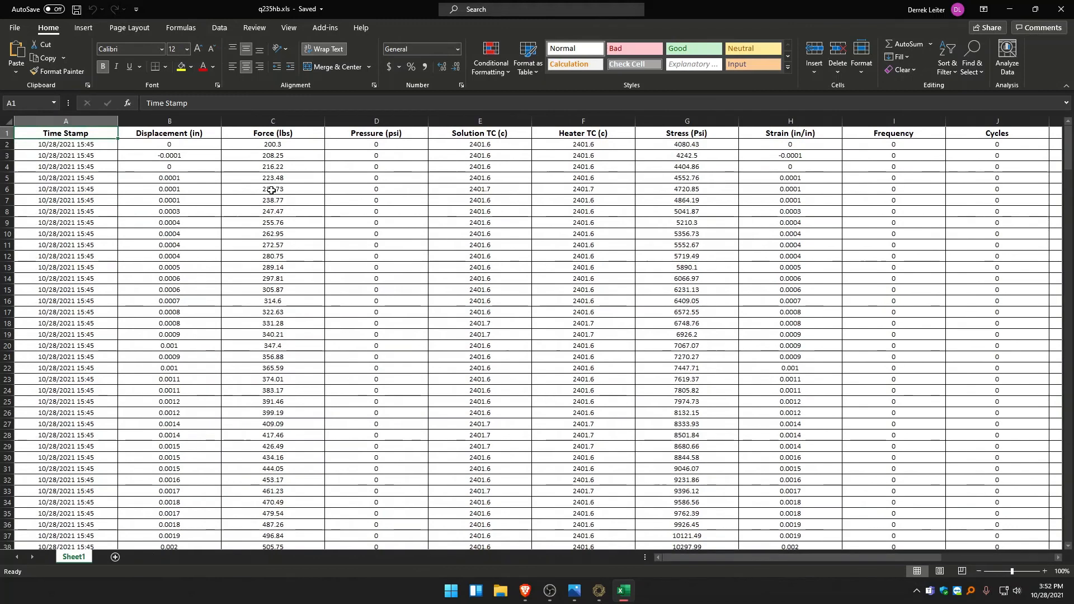
{"action": "left_click", "coordinate": [1062, 9]}
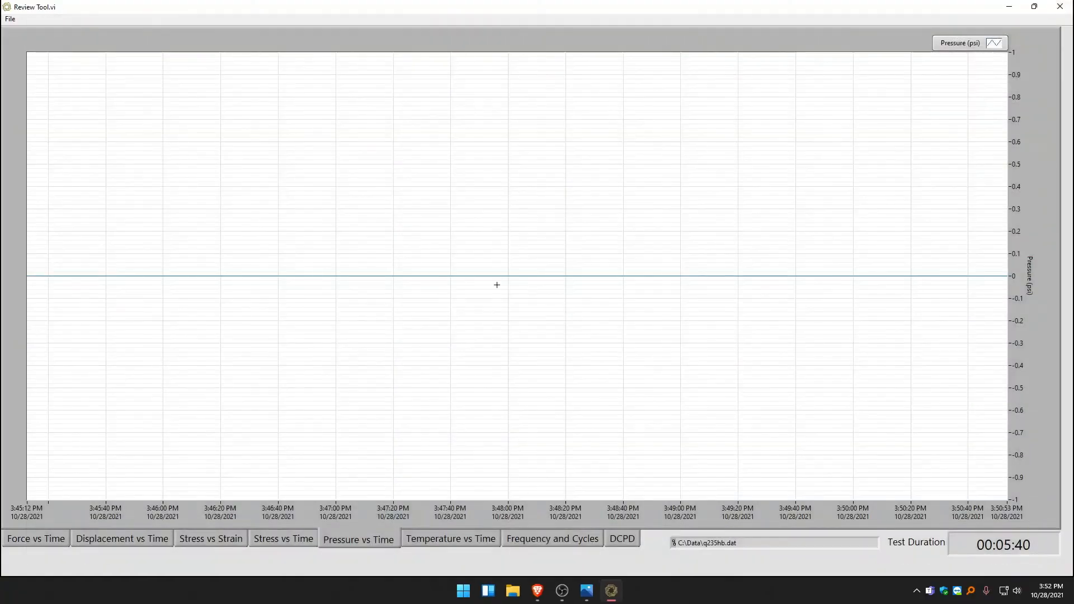
Switch to File Explorer and open the Data folder on Local Disk (C:)
{"action": "left_click", "coordinate": [513, 591]}
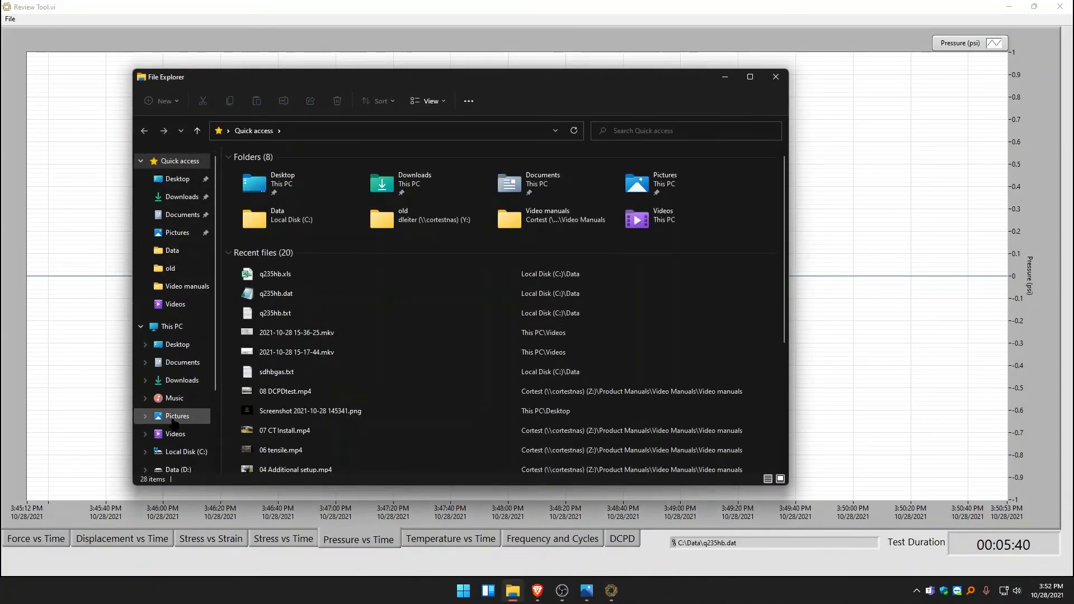
{"action": "left_click", "coordinate": [178, 453]}
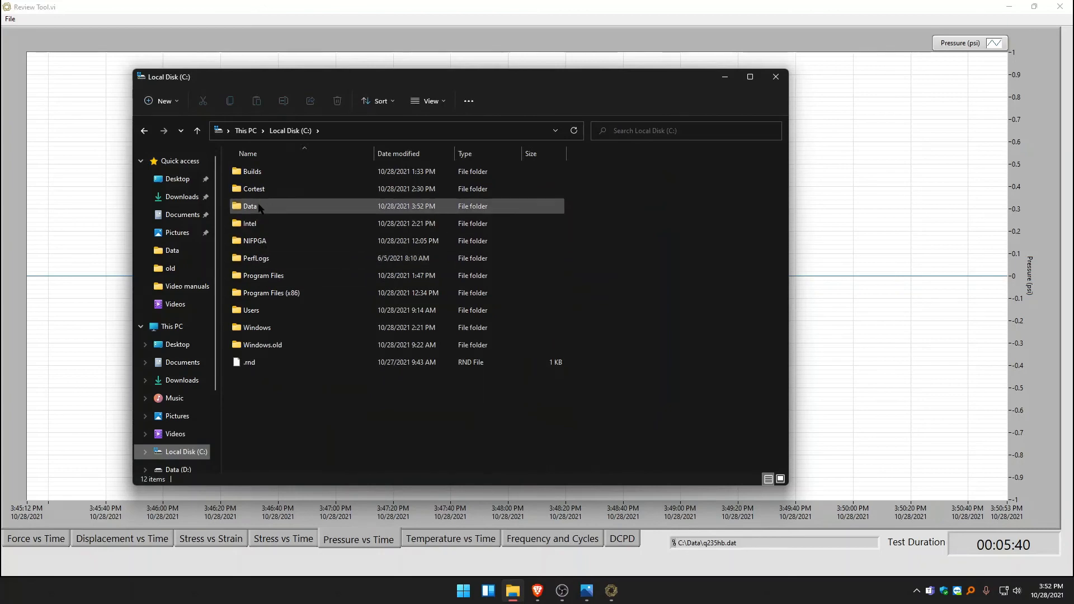
{"action": "double_click", "coordinate": [259, 208]}
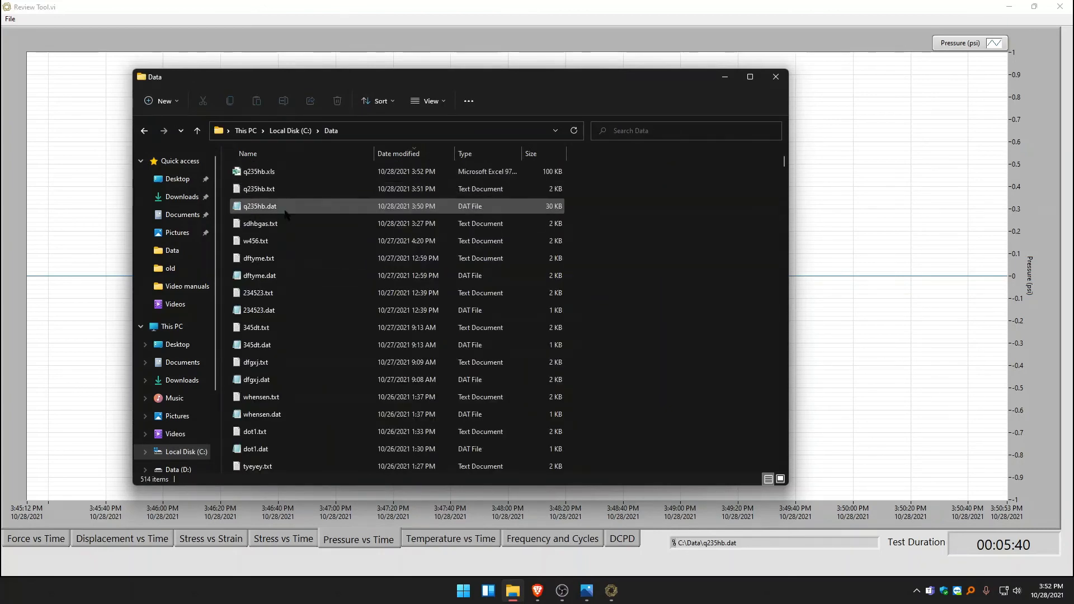
Open q235hb.txt, read its test profile, heater profile and log with word wrap turned on, and close it
{"action": "double_click", "coordinate": [267, 191]}
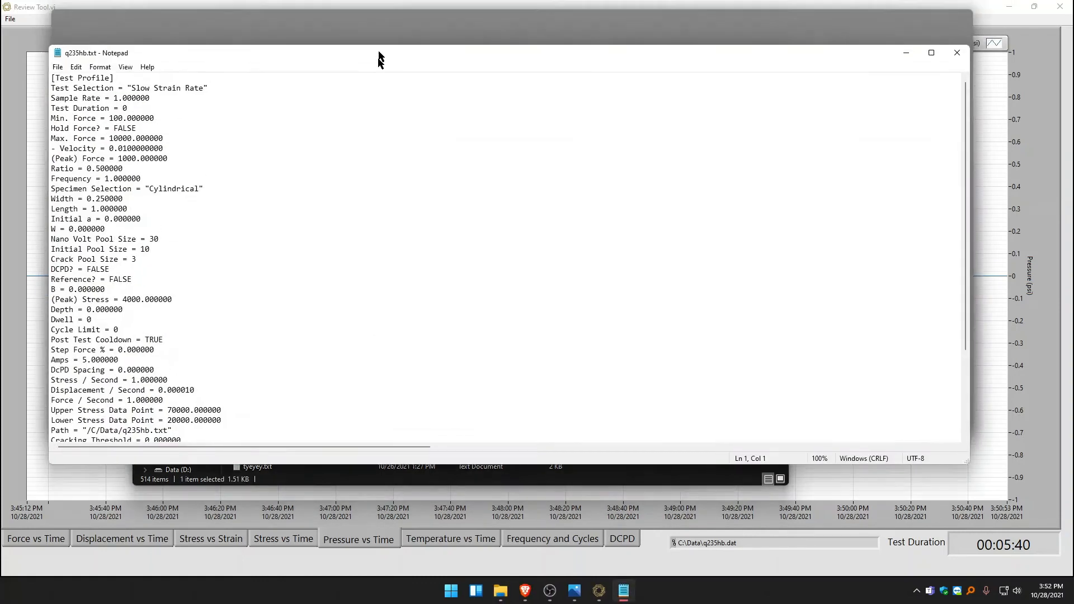
{"action": "scroll", "coordinate": [216, 252], "scroll_direction": "down", "scroll_amount": 4}
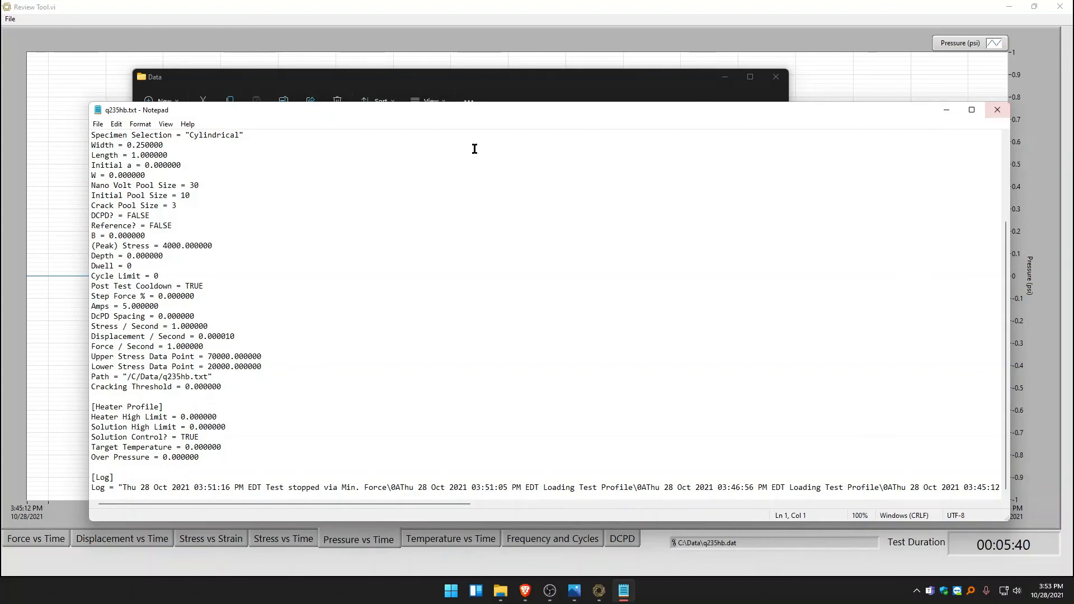
{"action": "left_click", "coordinate": [140, 124]}
{"action": "left_click", "coordinate": [163, 136]}
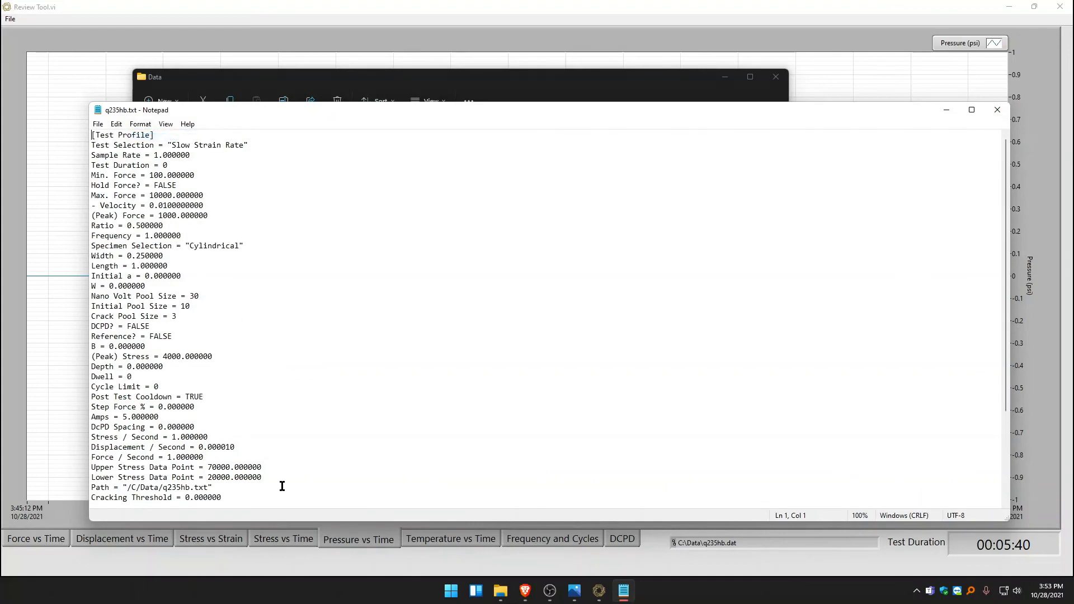
{"action": "scroll", "coordinate": [259, 432], "scroll_direction": "down", "scroll_amount": 7}
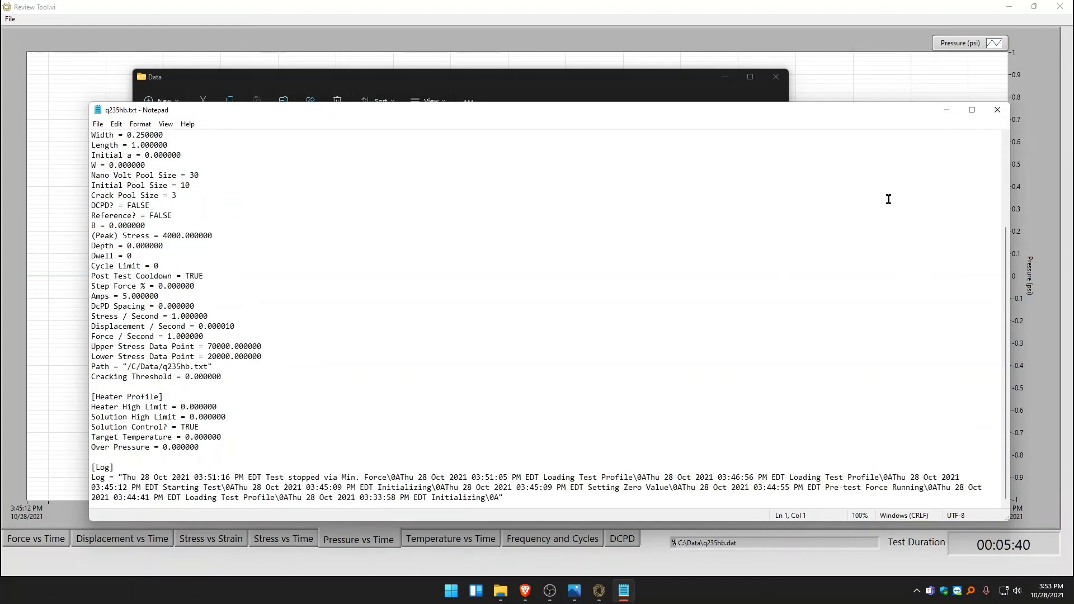
{"action": "left_click", "coordinate": [998, 110]}
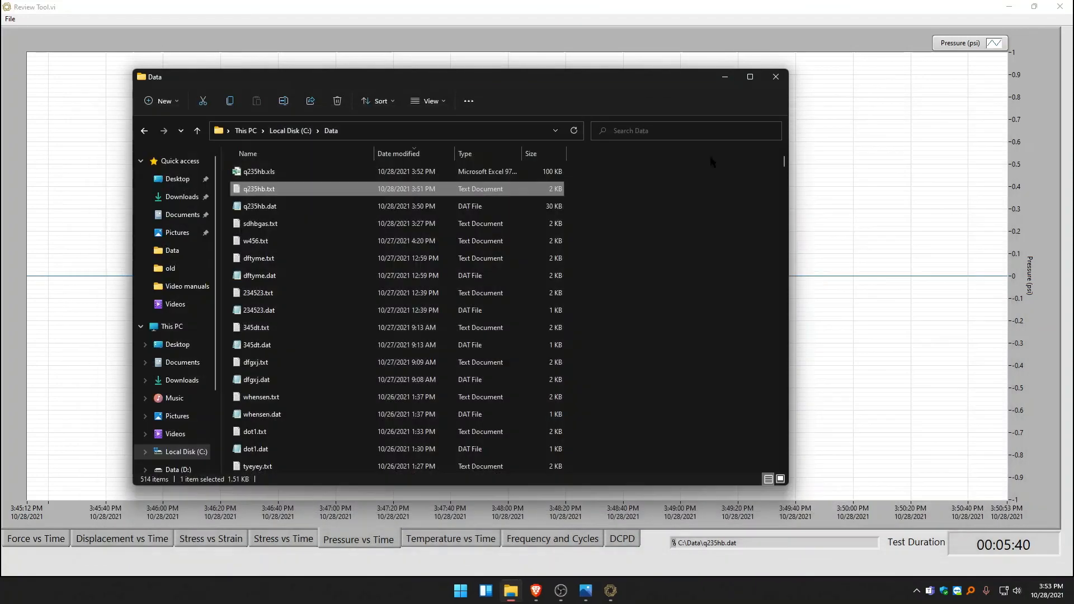
Open the raw data file q235hb.dat in Notepad, look through its recorded rows and close it
{"action": "double_click", "coordinate": [270, 207]}
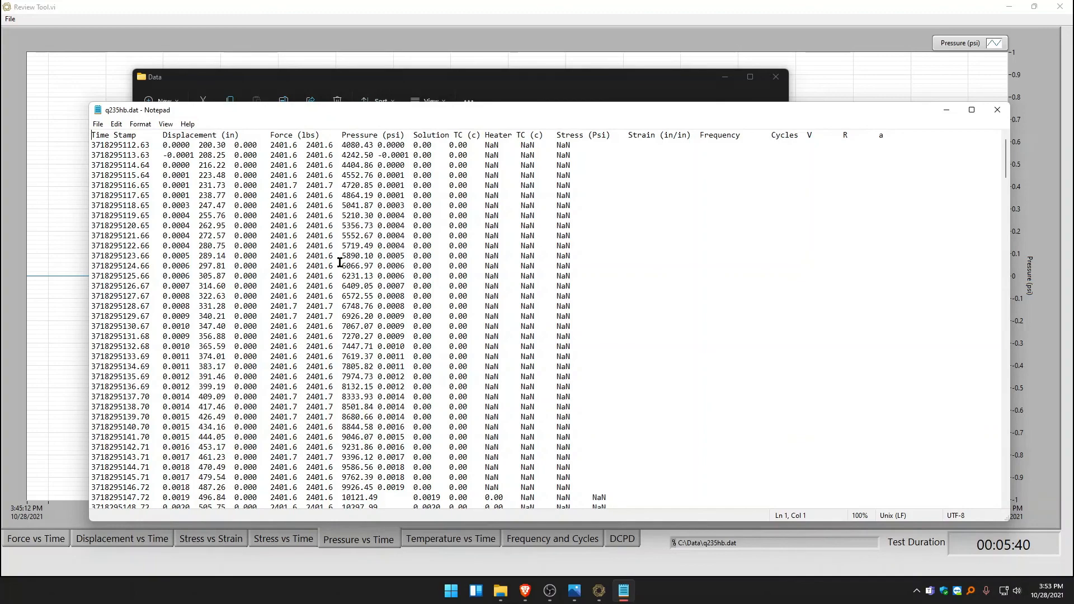
{"action": "scroll", "coordinate": [332, 263], "scroll_direction": "down", "scroll_amount": 20}
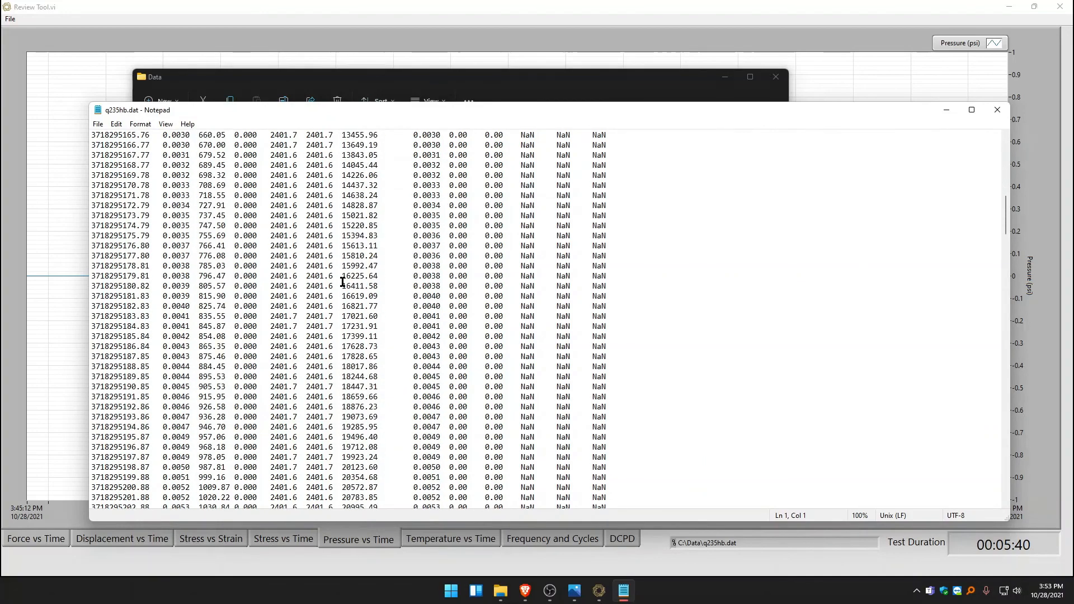
{"action": "scroll", "coordinate": [343, 282], "scroll_direction": "down", "scroll_amount": 20}
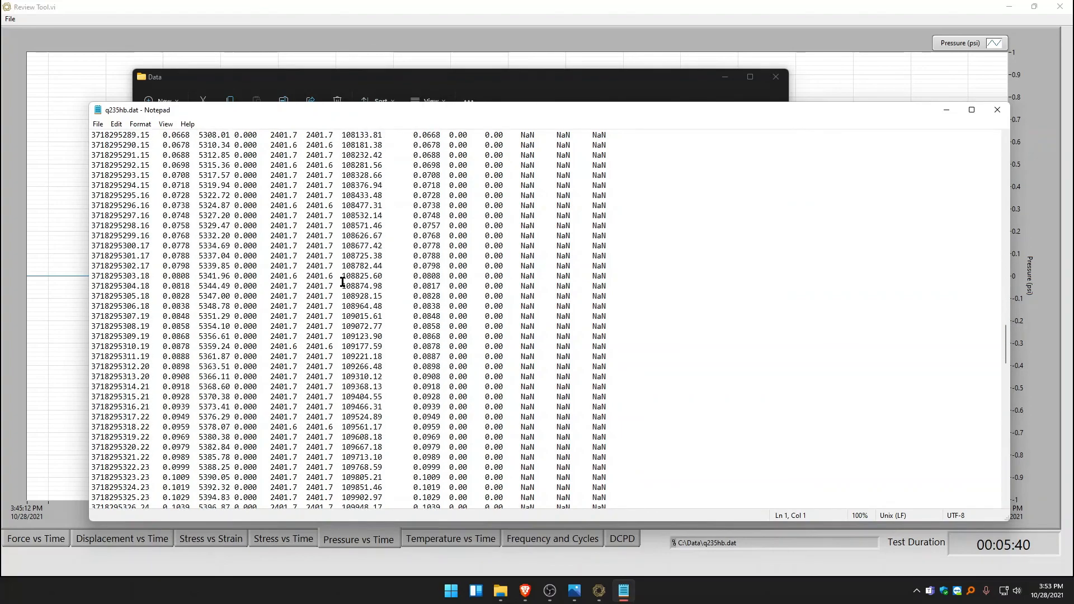
{"action": "scroll", "coordinate": [342, 281], "scroll_direction": "down", "scroll_amount": 20}
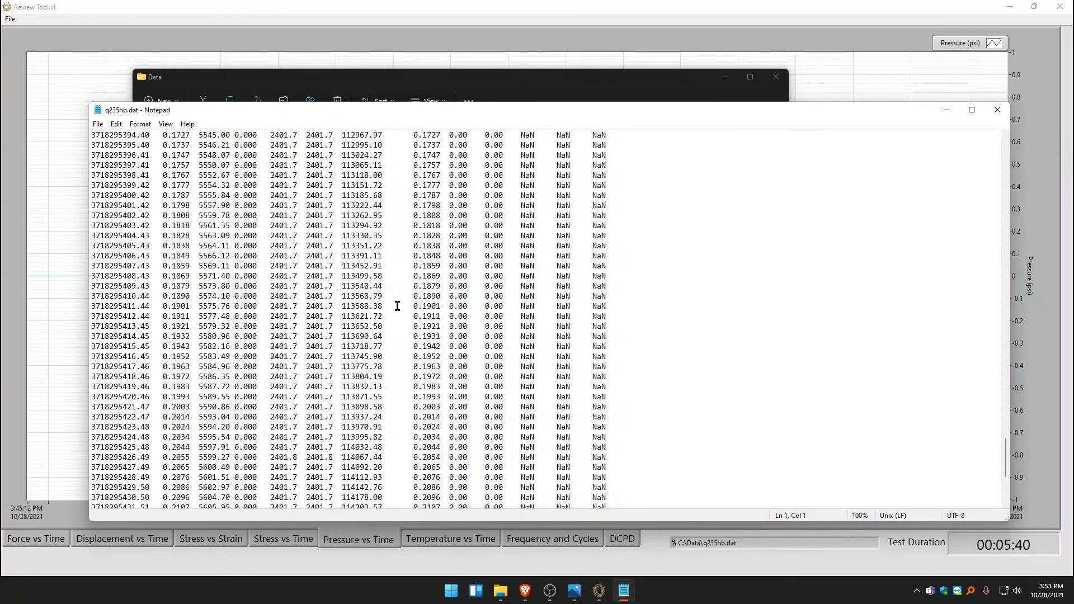
{"action": "scroll", "coordinate": [397, 307], "scroll_direction": "up", "scroll_amount": 15}
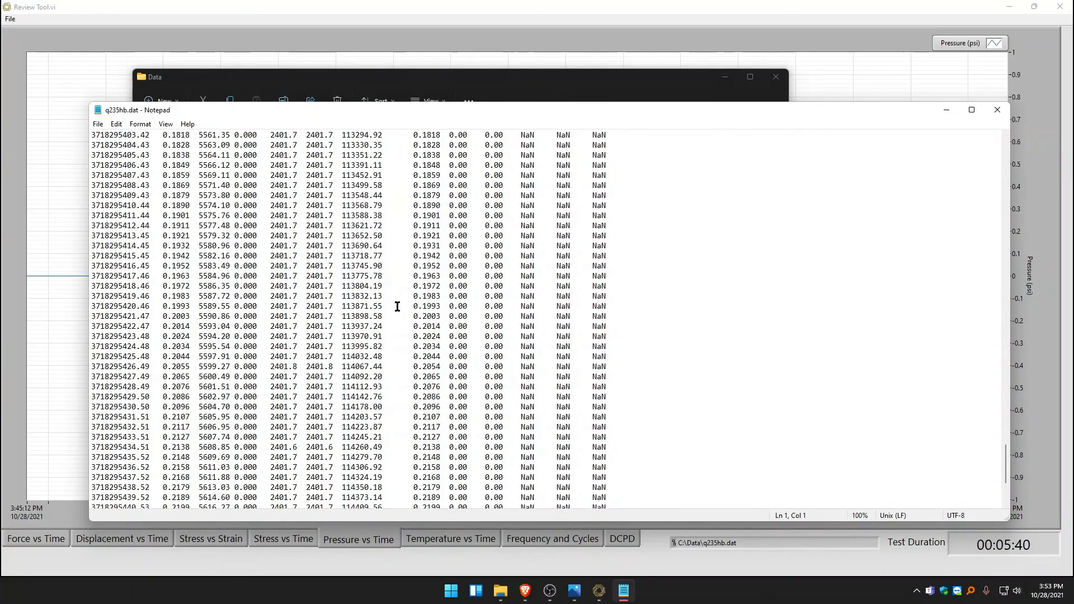
{"action": "left_click_drag", "start_coordinate": [1009, 420], "coordinate": [1008, 151]}
{"action": "left_click", "coordinate": [997, 110]}
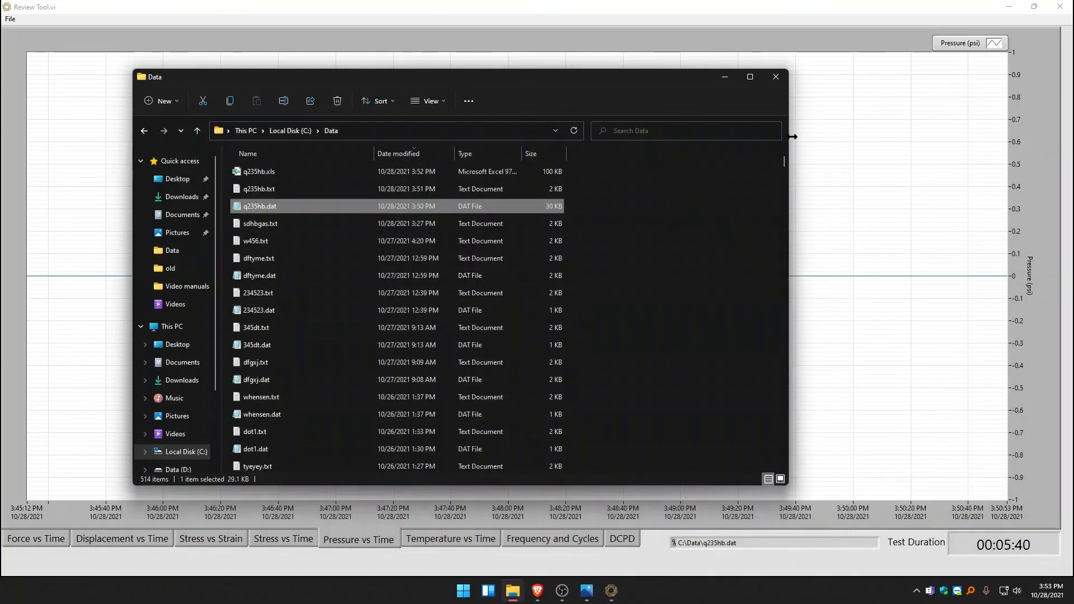